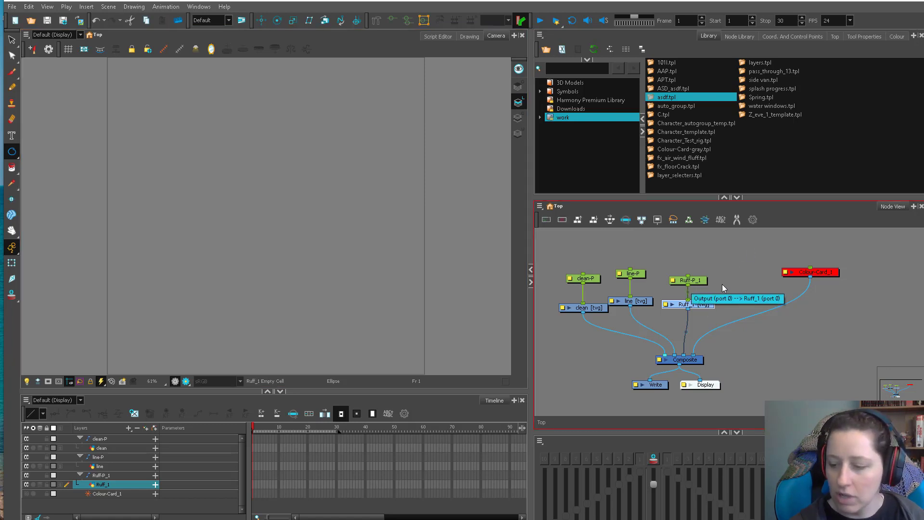
- Draw a tall, narrow rectangle on the Ruff_1 layer and move it near the centre of the camera frame
drag(256, 143, 287, 262)
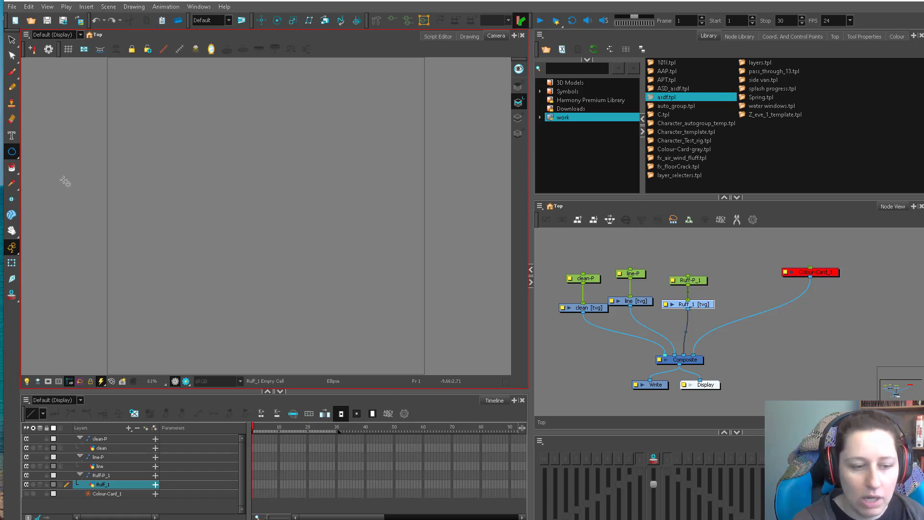
drag(12, 151, 37, 164)
click(55, 149)
mouse_move(208, 128)
mouse_down()
mouse_move(268, 254)
mouse_move(240, 270)
mouse_up()
key(alt+s)
mouse_move(245, 216)
mouse_down()
mouse_move(221, 299)
mouse_move(232, 244)
mouse_up()
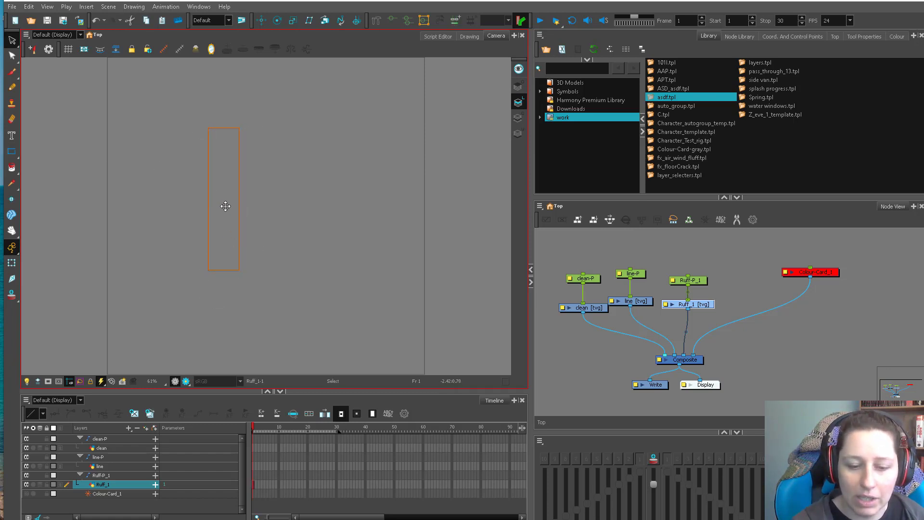
drag(226, 206, 267, 226)
click(320, 229)
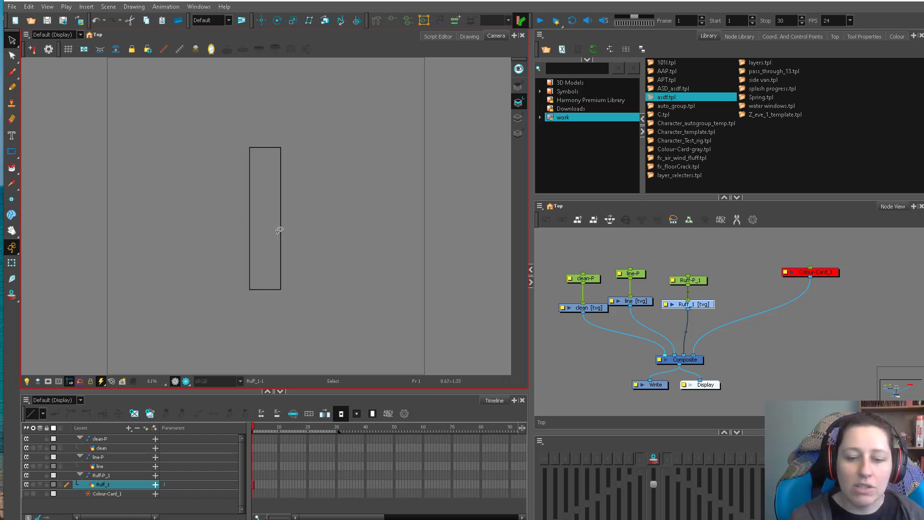
- Mark the midpoints of the rectangle's top and bottom edges with short brush ticks on the Ruff_1 layer
click(618, 319)
click(637, 301)
scroll(280, 227, up, 1)
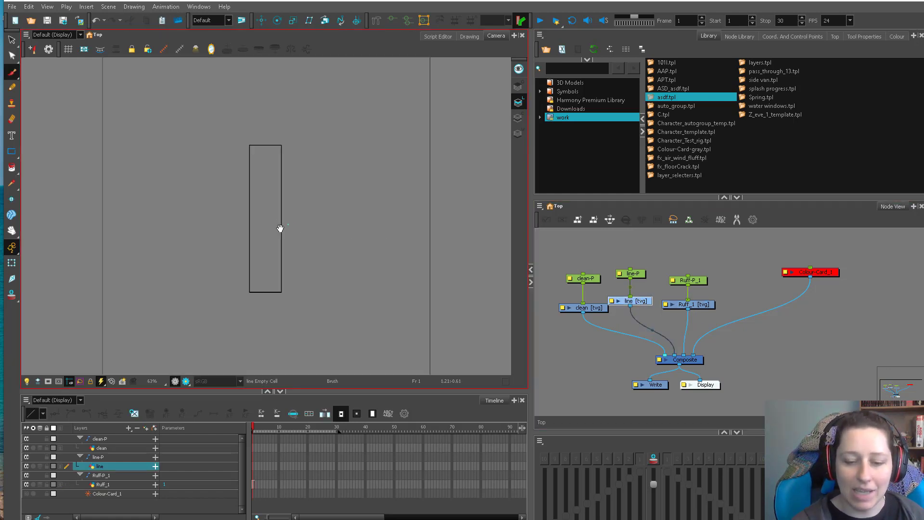
drag(280, 228, 291, 259)
key(o)
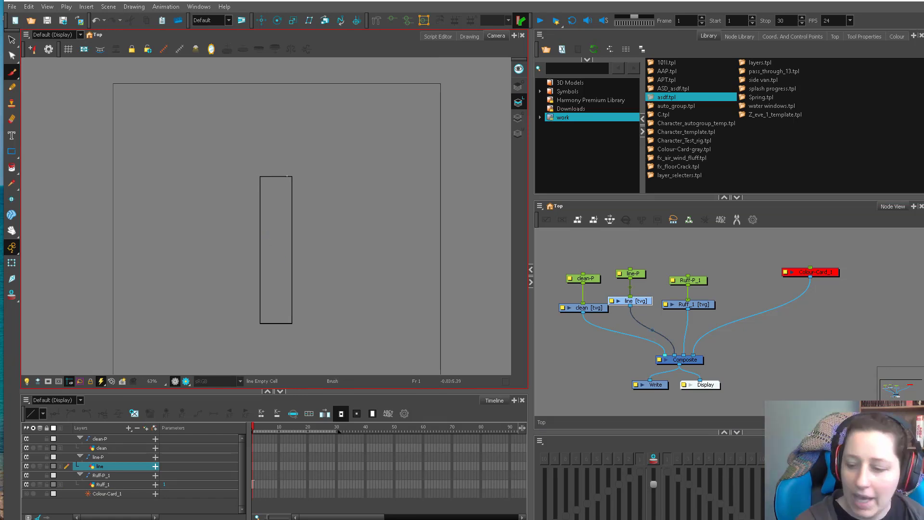
click(693, 304)
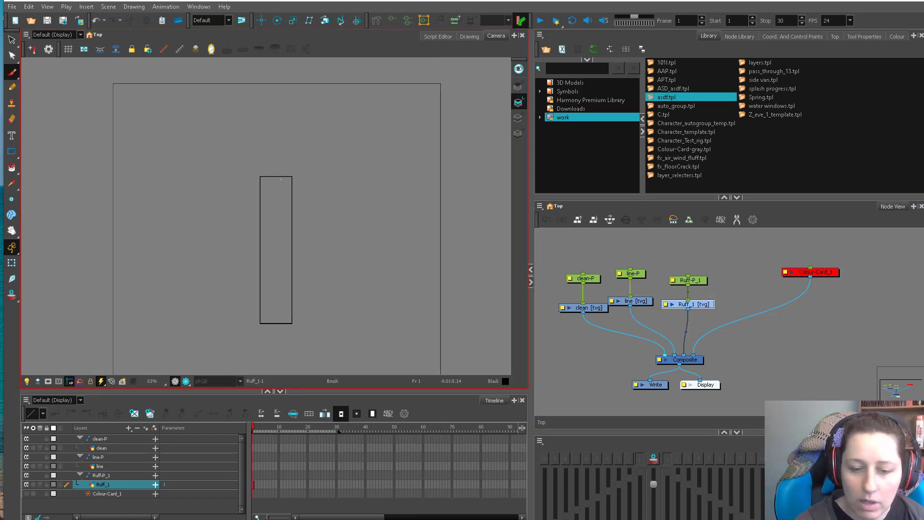
drag(276, 170, 276, 182)
key(ctrl+z)
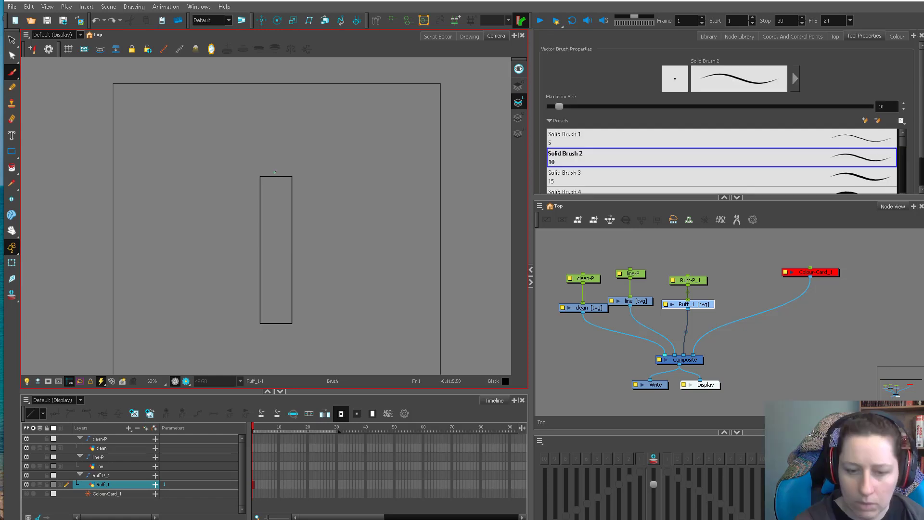
key(ctrl+z)
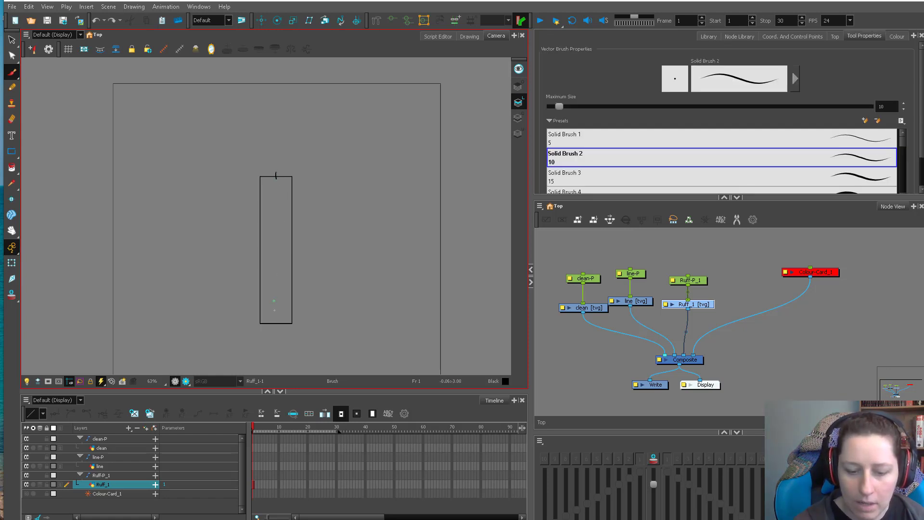
- Draw a straight vertical line on the line layer from the rectangle's top tick to its bottom tick
click(630, 301)
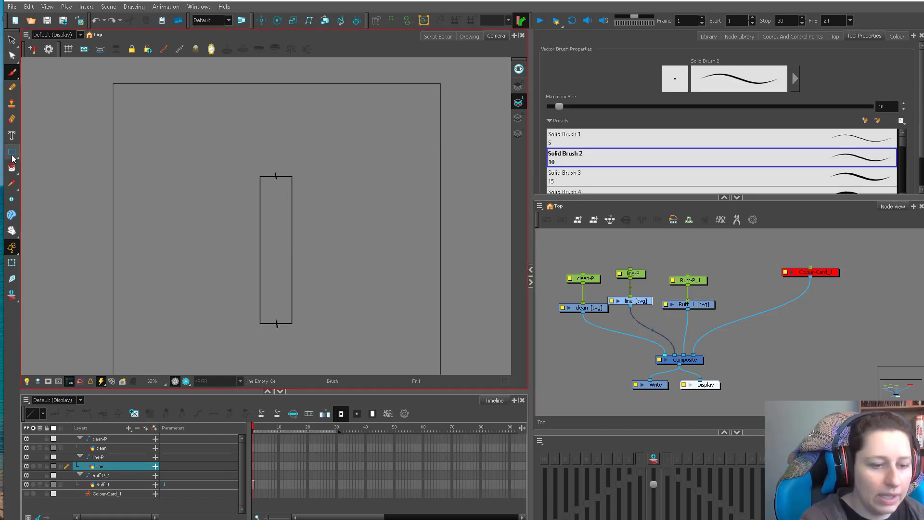
click(13, 154)
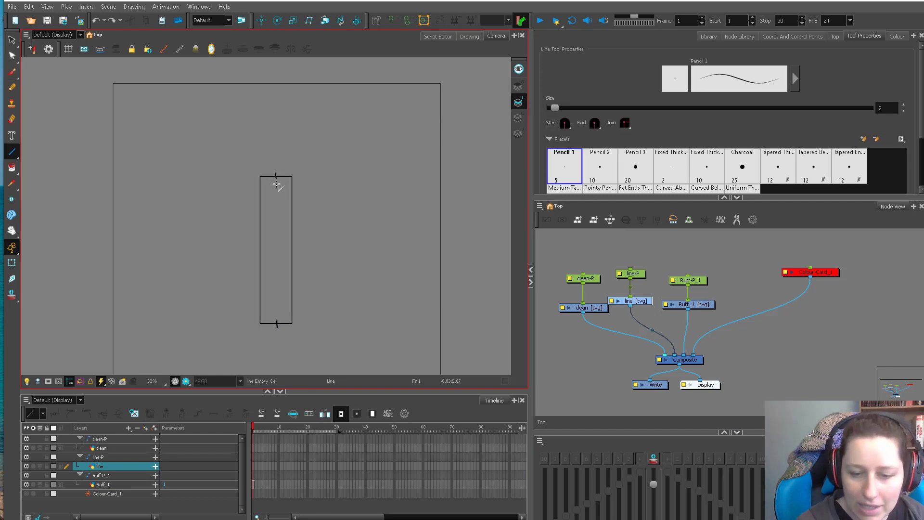
drag(640, 302, 646, 294)
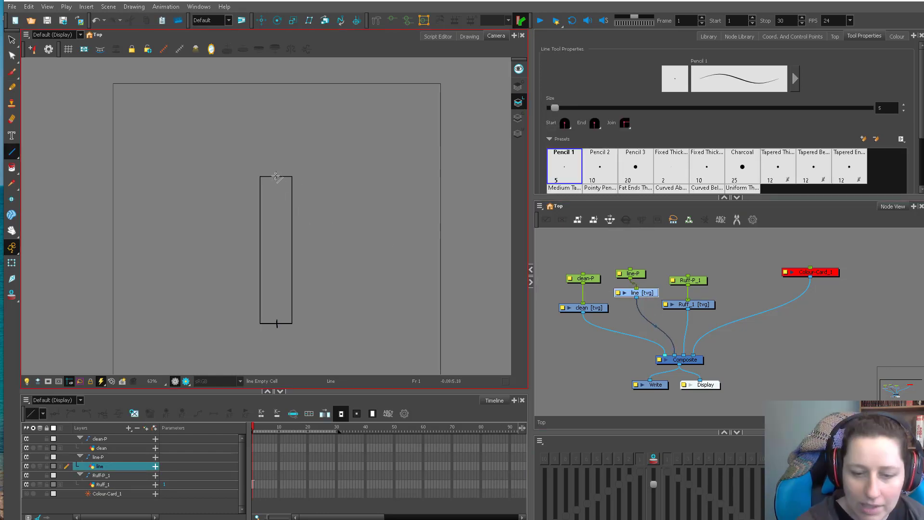
drag(276, 174, 277, 327)
- Add a point at the middle of the vertical line and pull its handles to bend the line into an S-curve
key(alt+q)
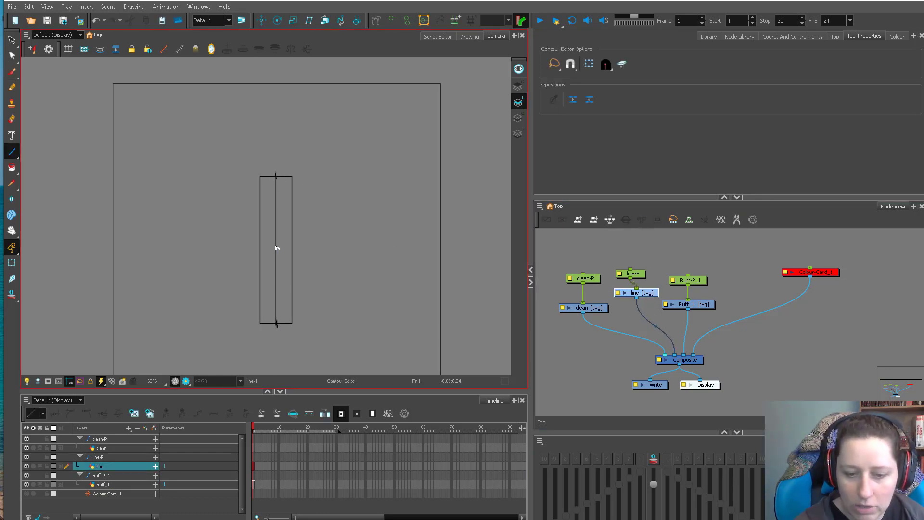
click(275, 248)
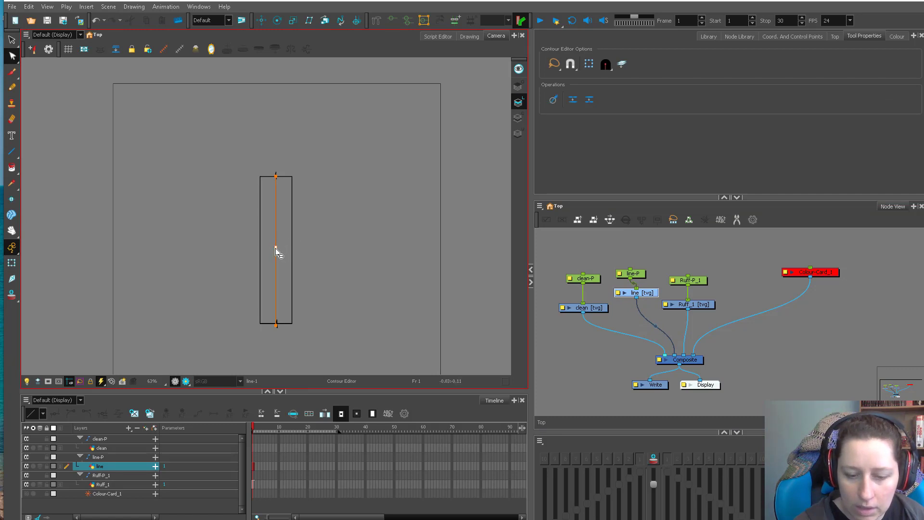
drag(276, 249, 309, 272)
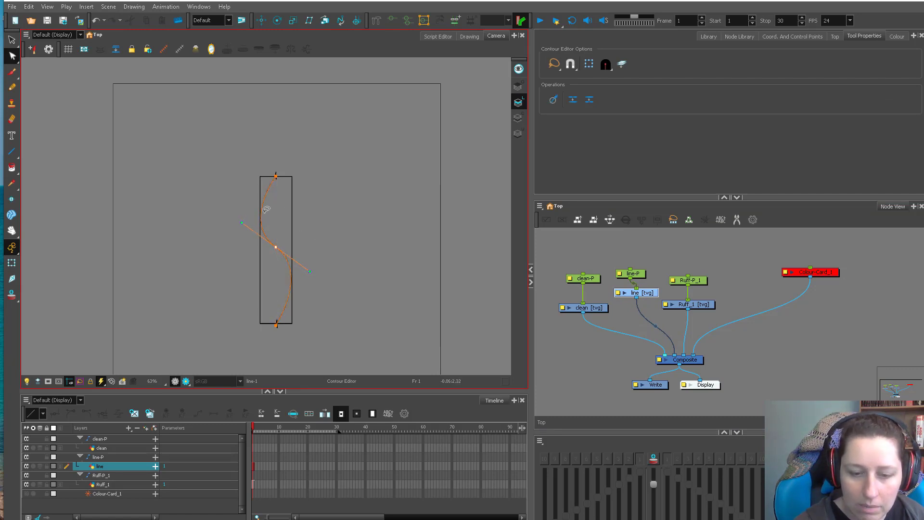
click(363, 219)
- Duplicate the S-curve directly below the original so that the two pieces form one continuous wave
key(alt+s)
click(292, 255)
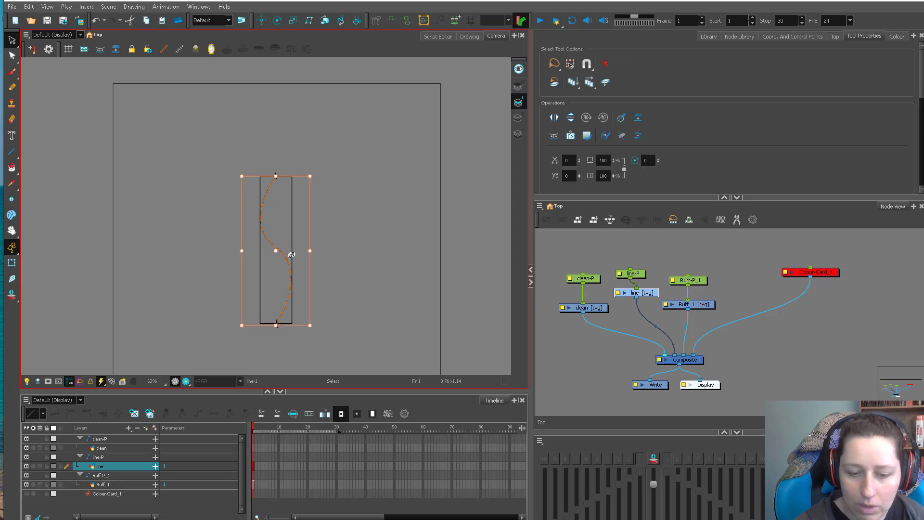
drag(288, 261, 288, 409)
drag(333, 347, 339, 278)
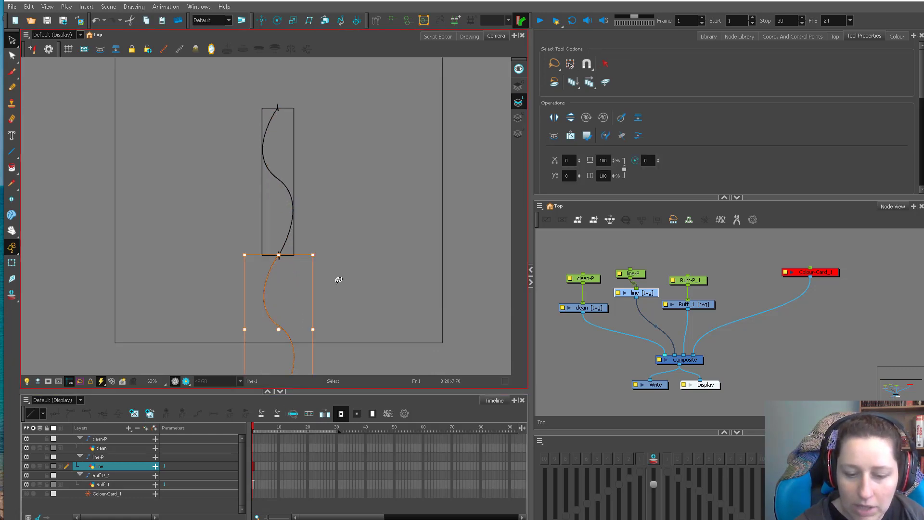
- Move the lower end point of the upper curve onto the start of the lower copy to close the join
click(337, 282)
key(2)
key(2)
key(2)
click(294, 283)
key(2)
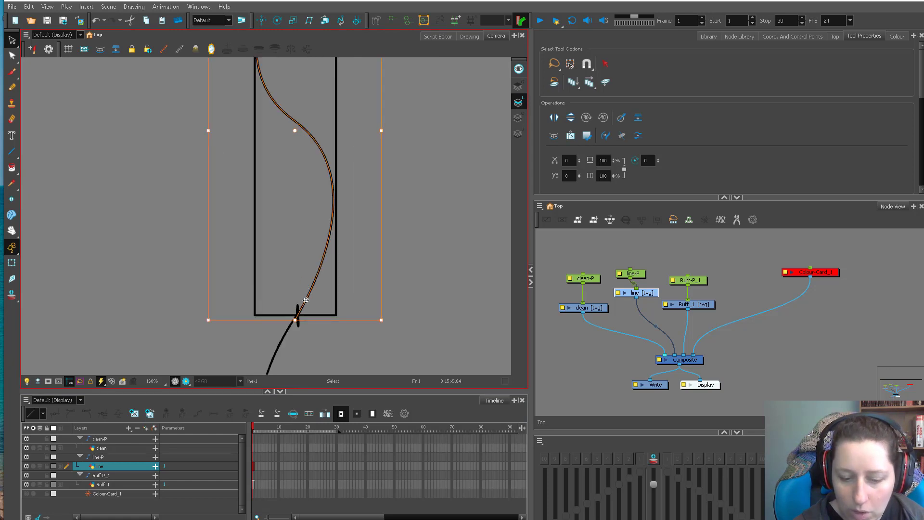
key(alt+q)
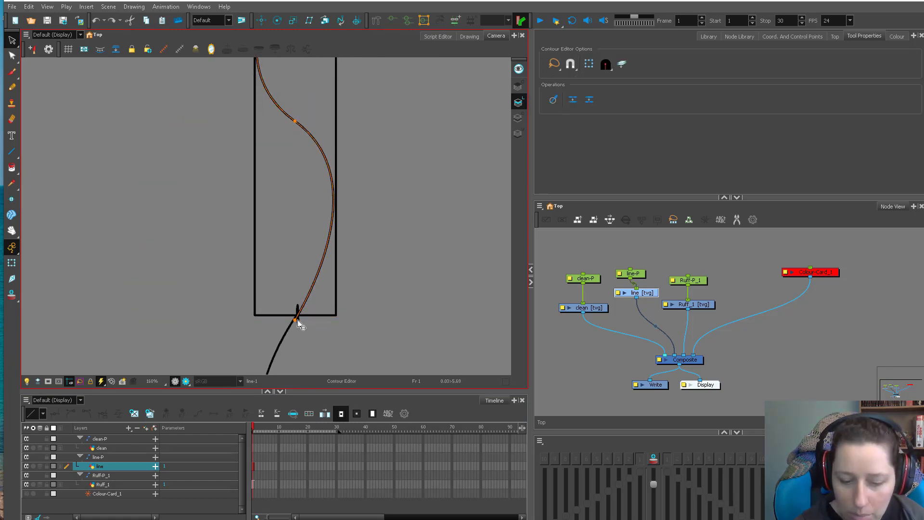
drag(296, 320, 299, 315)
key(1)
key(1)
key(1)
key(1)
- Disable the Ruff-P_1 and Ruff_1 nodes and move the line-P peg up by one wave length on frame 2
drag(707, 269, 696, 304)
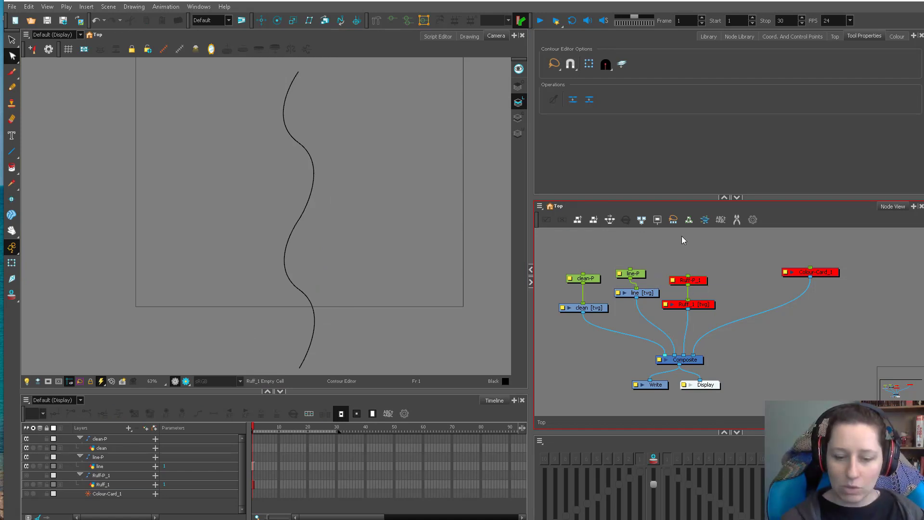
click(634, 274)
key(period)
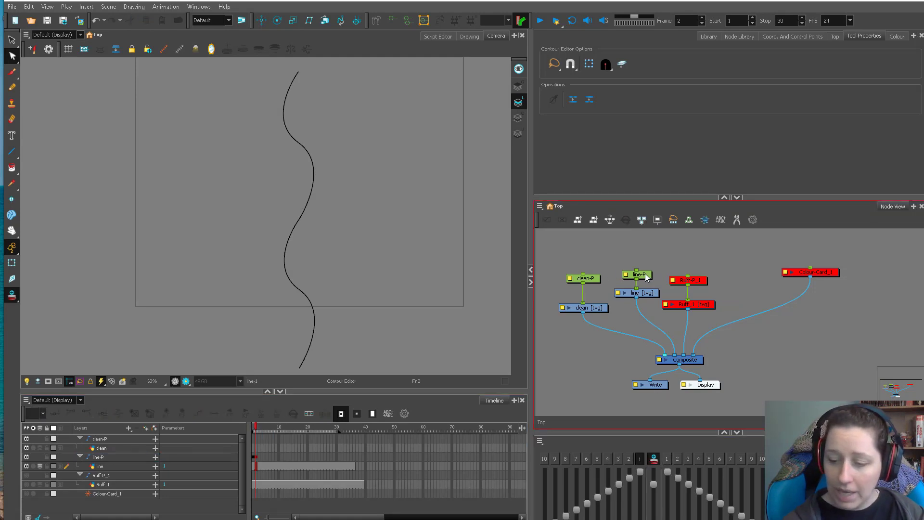
click(13, 265)
mouse_move(301, 222)
mouse_down()
mouse_move(300, 68)
mouse_move(300, 76)
mouse_up()
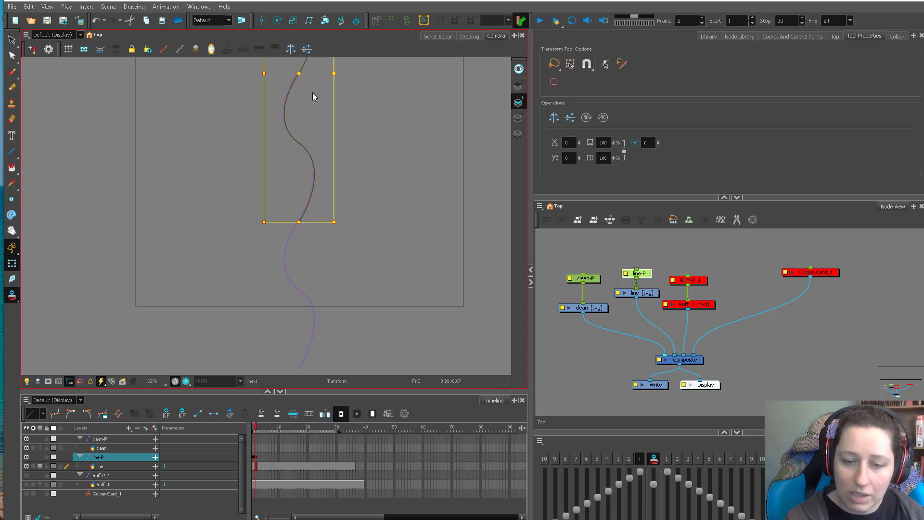
- Nudge the line-P peg on frame 2 until the wave lines up with its frame 1 onion-skin position
key(2)
drag(316, 143, 355, 239)
key(Up)
key(Up)
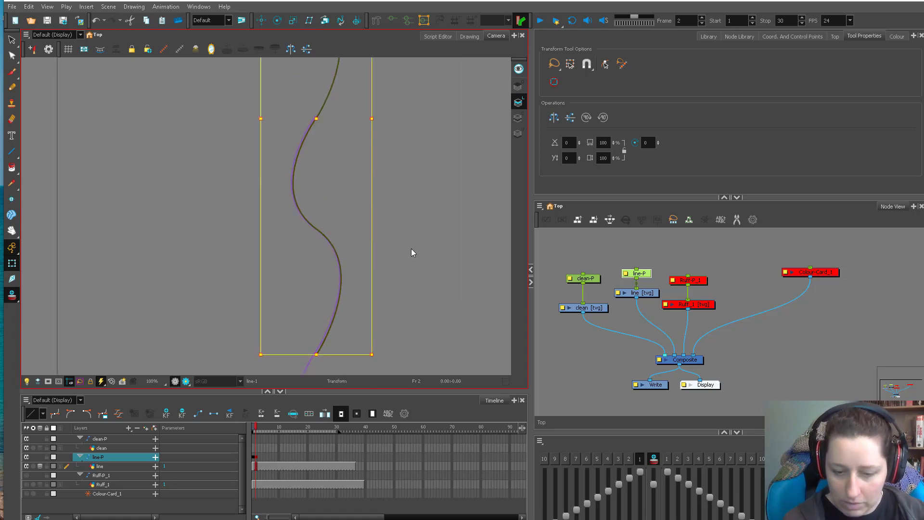
key(Left)
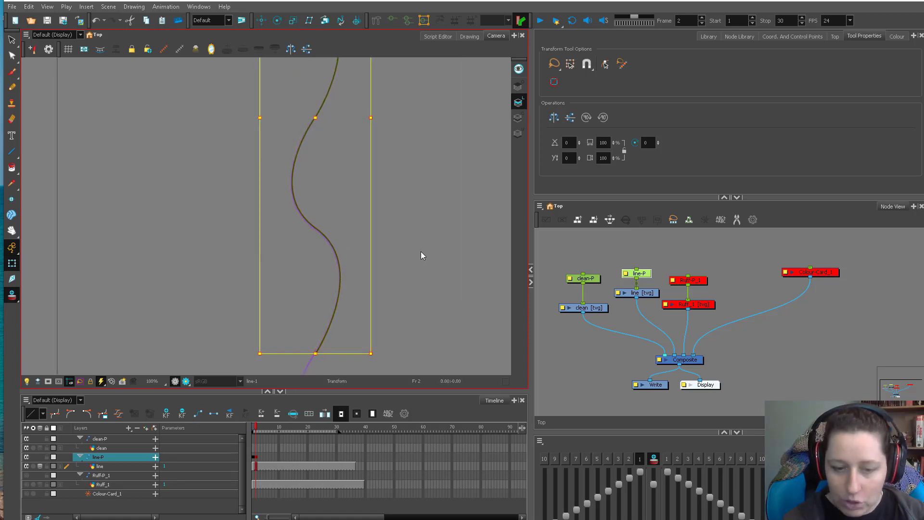
key(Down)
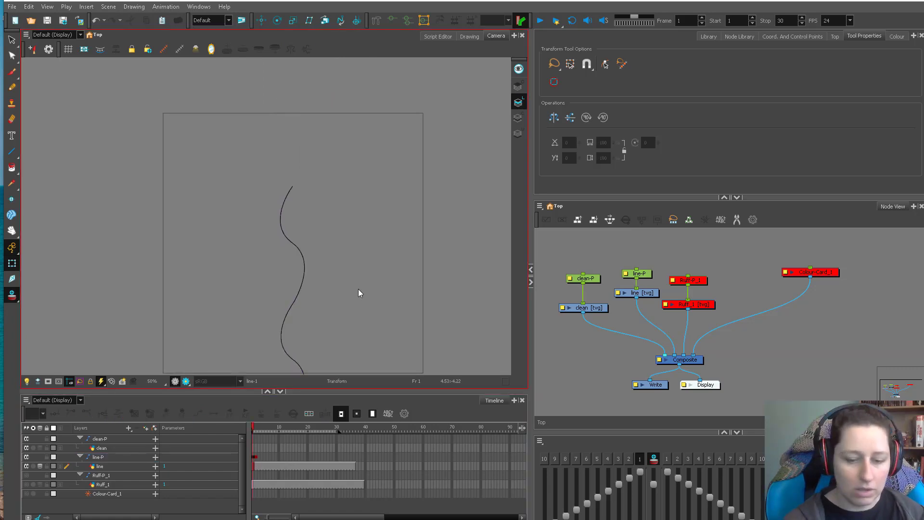
- Flip between the first two frames to check the match, and move line-P's second keyframe to frame 13
key(.)
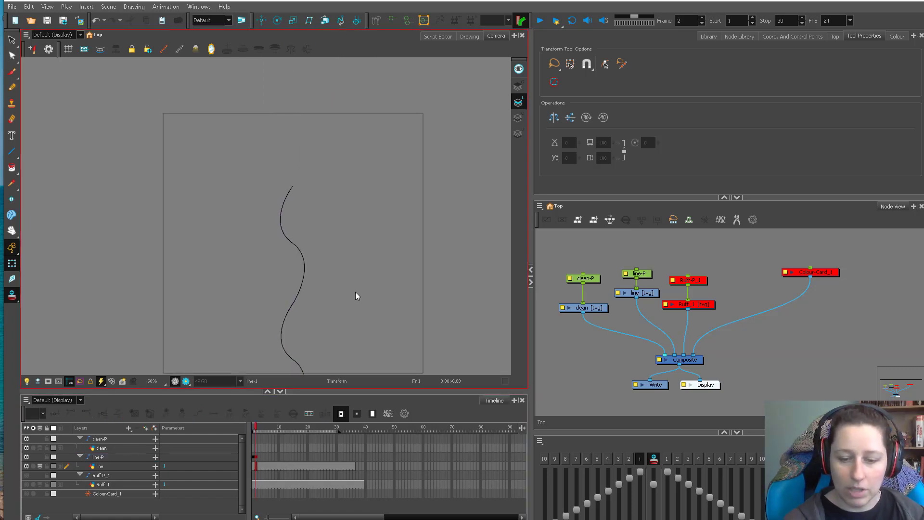
key(.)
key(.)
click(256, 457)
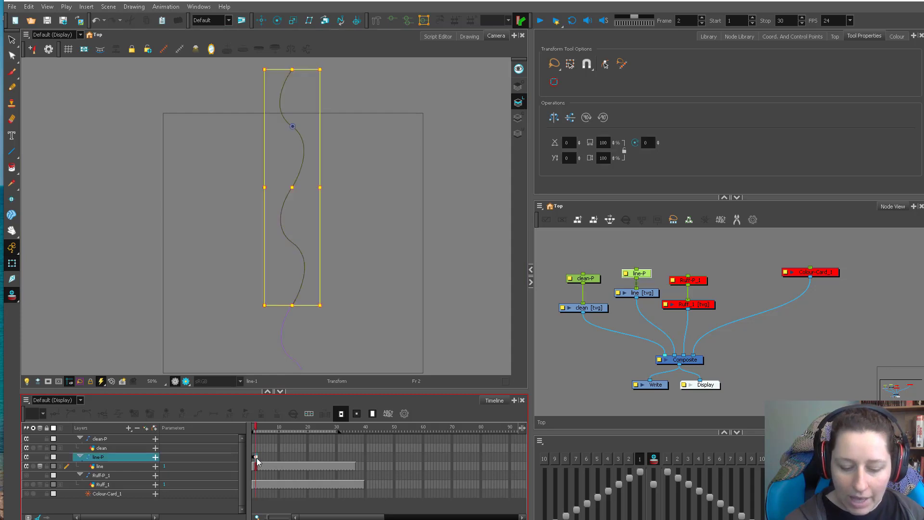
drag(258, 461, 289, 462)
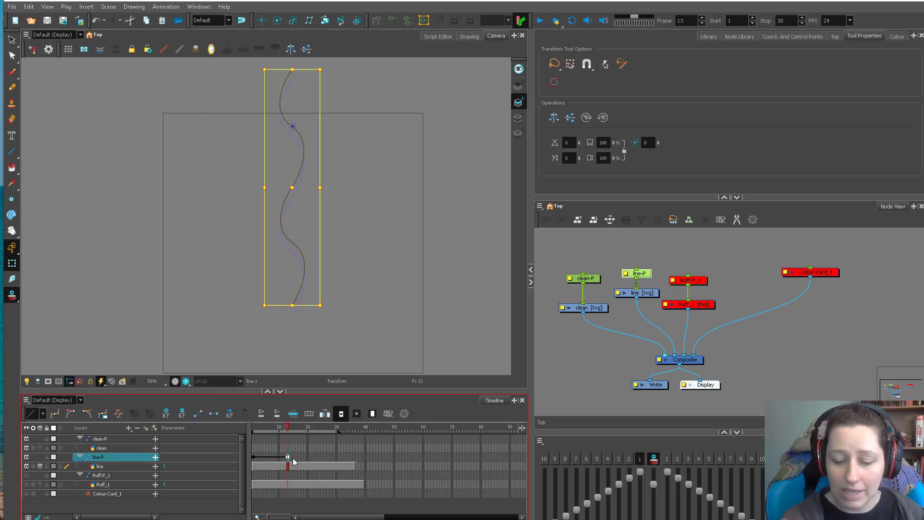
- Compare the wave's position at line-P's keyframes on frames 1 and 13 to check the cycle
drag(264, 426, 289, 424)
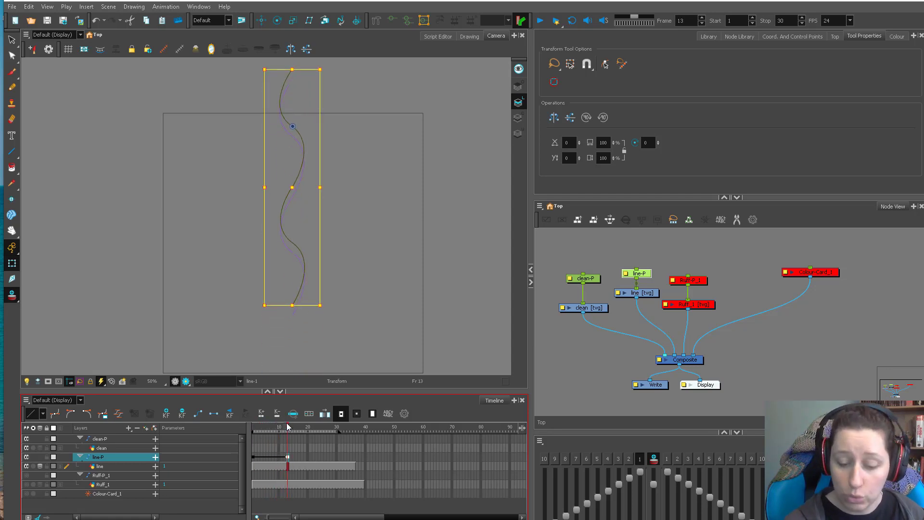
key(.)
key(2)
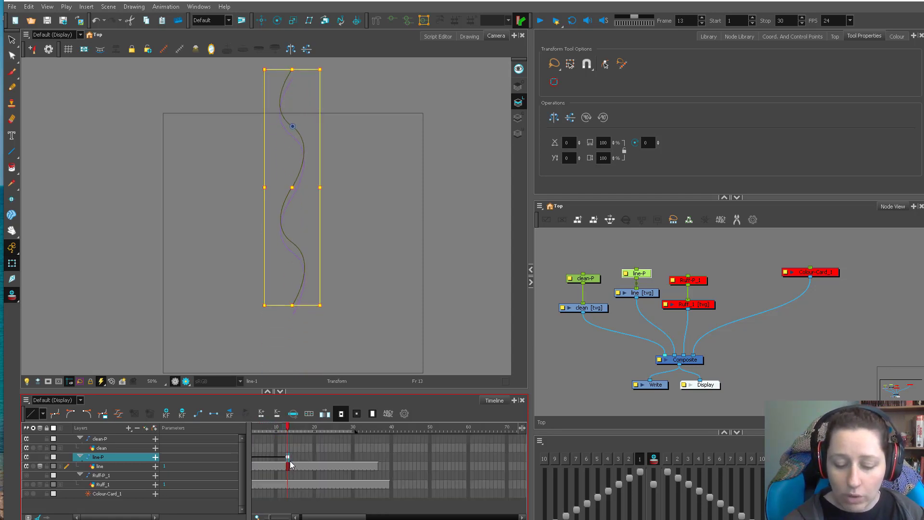
scroll(297, 477, left, 1)
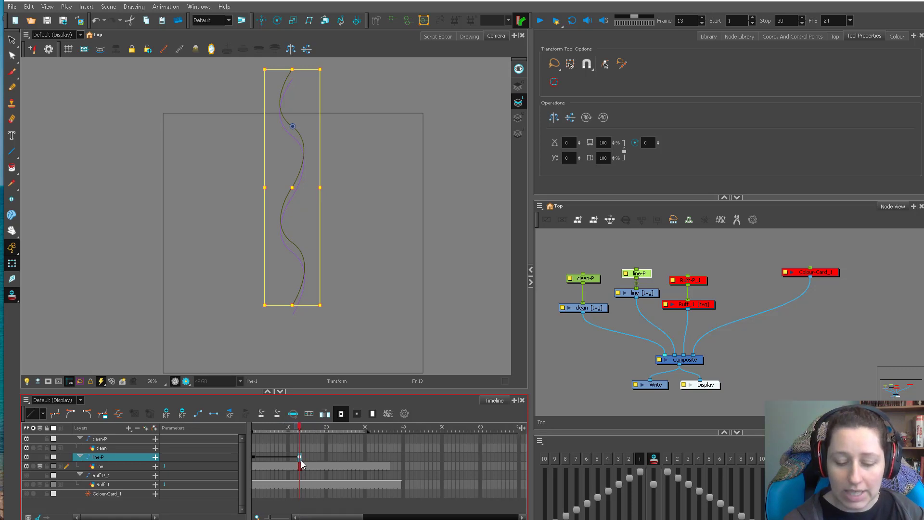
click(254, 459)
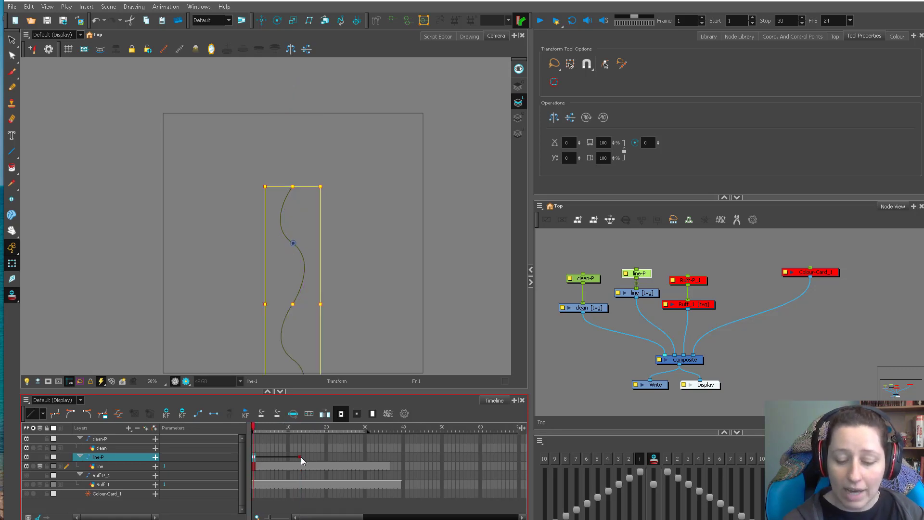
click(301, 458)
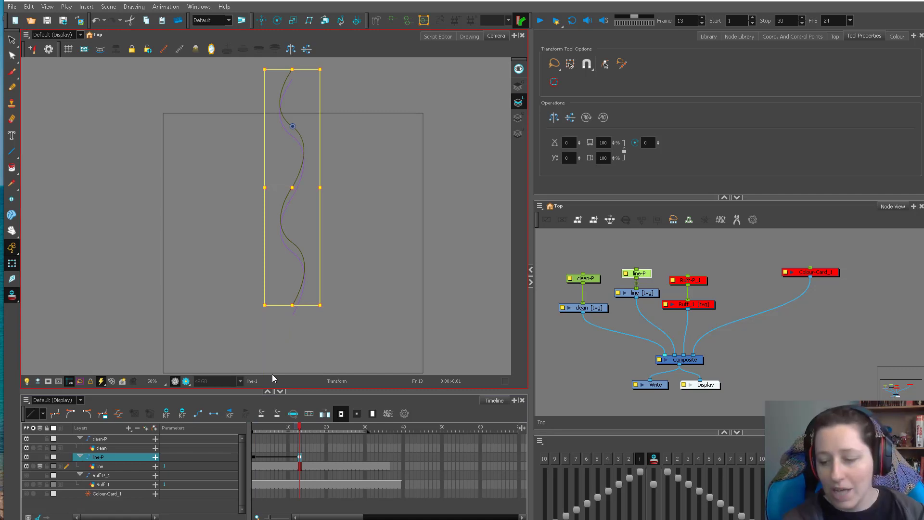
- Re-enable the Ruff-P_1 and Ruff_1 nodes in the node network
click(615, 314)
drag(646, 292, 646, 291)
click(707, 284)
key(ctrl+z)
key(ctrl+z)
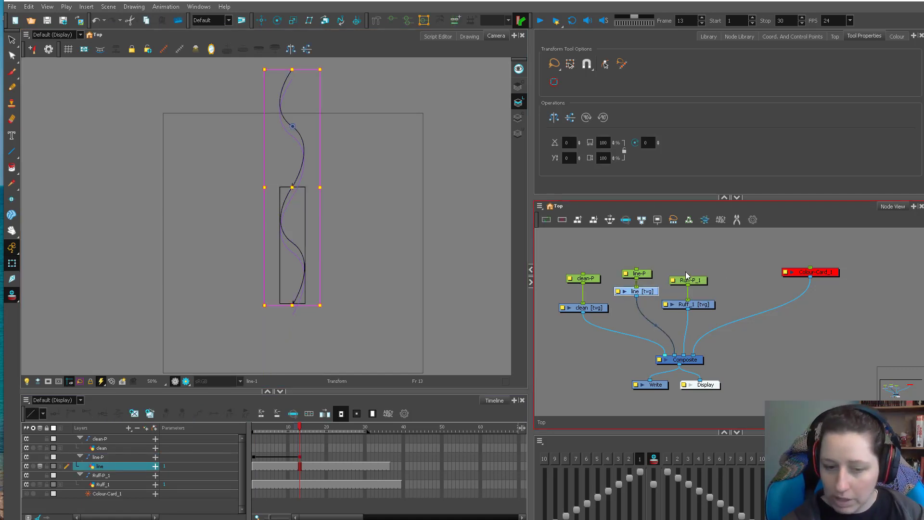
- Add a second composite node below Ruff_1, feed the line and Ruff_1 drawings into it, and connect it to the main Composite
key(ctrl+z)
key(ctrl+z)
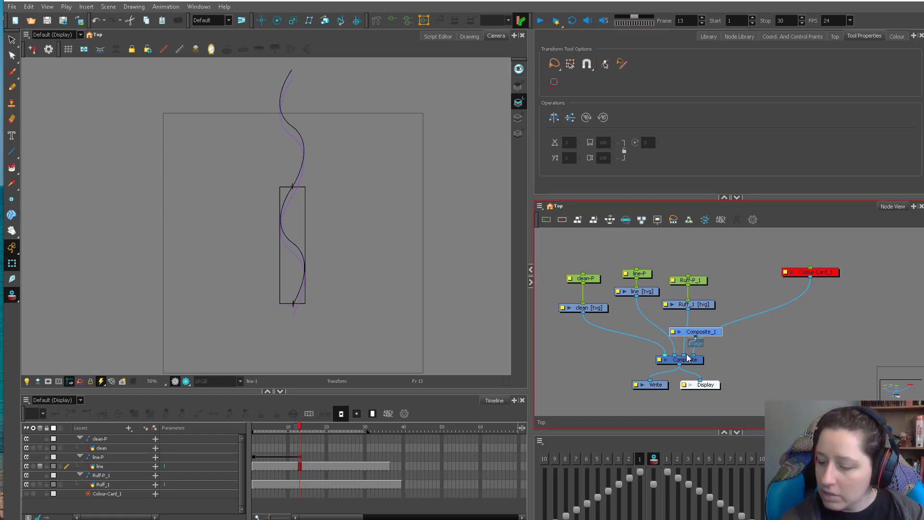
key(ctrl+z)
key(ctrl+z)
key(ctrl+z)
key(ctrl+z)
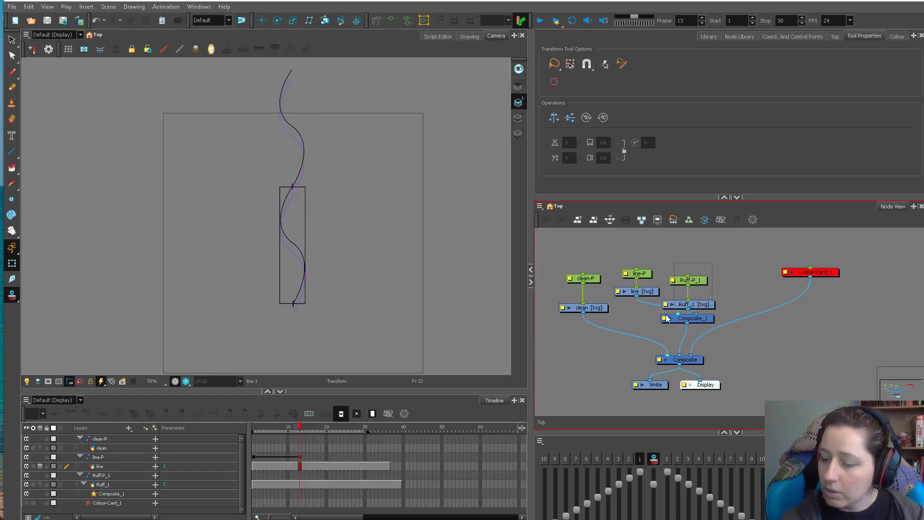
- Insert a Transparency node from the node library between Composite_1 and the main Composite
click(742, 37)
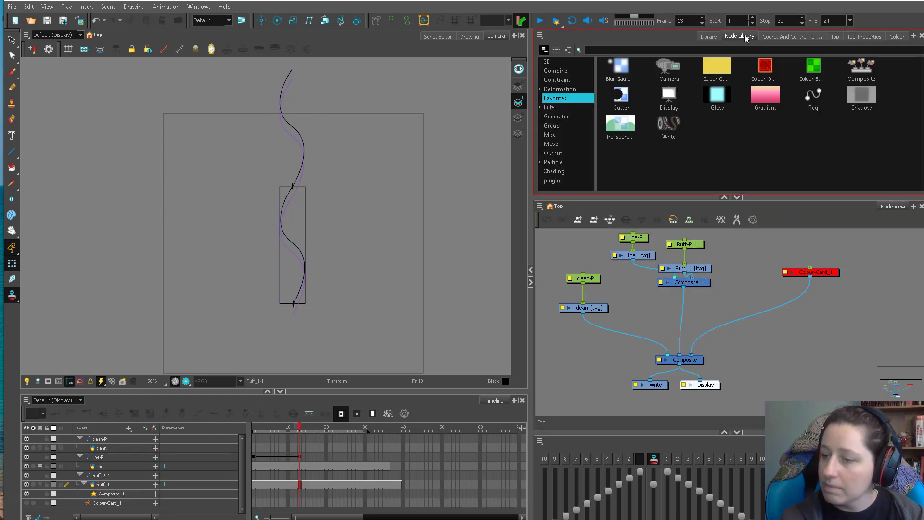
drag(621, 127, 684, 315)
- Brush the wave's section inside the guide rectangle onto frame 1 of the clean drawing layer, tracing the rough line
click(590, 307)
key(2)
key(2)
drag(404, 287, 364, 237)
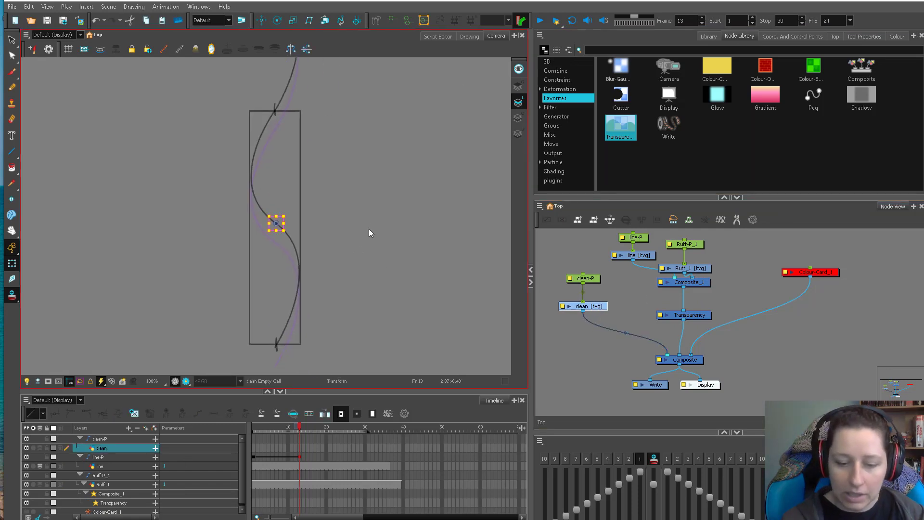
key(alt+b)
key(1)
drag(306, 175, 315, 201)
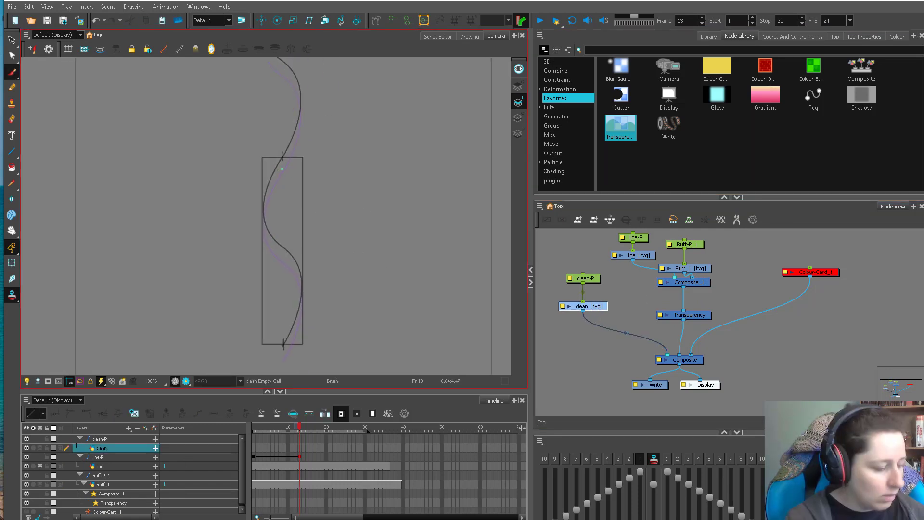
click(253, 428)
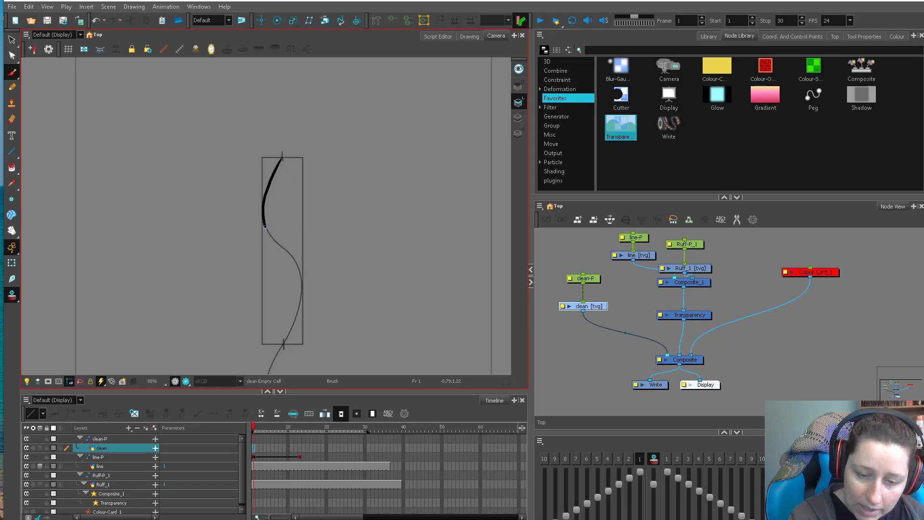
drag(265, 226, 304, 286)
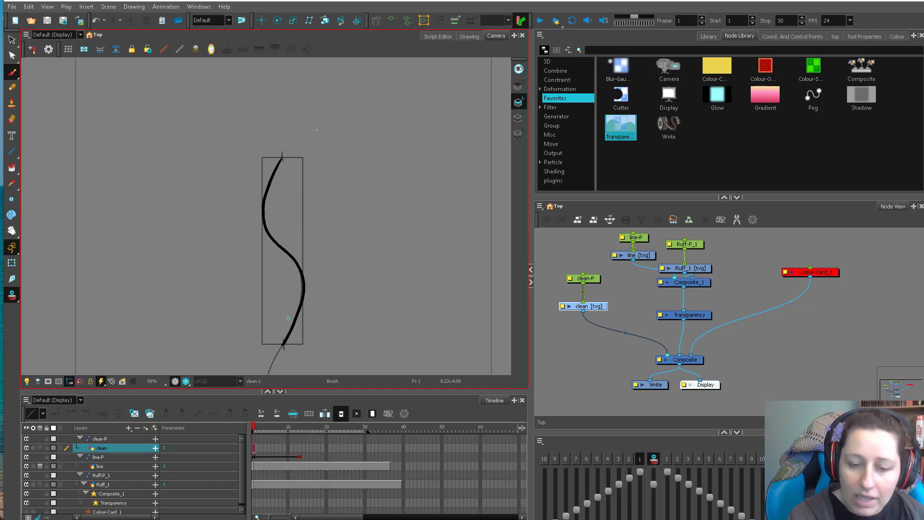
- Trace the shifted wave on frame 2 of the clean layer, redrawing its lower part to stay within the guide rectangle
key(period)
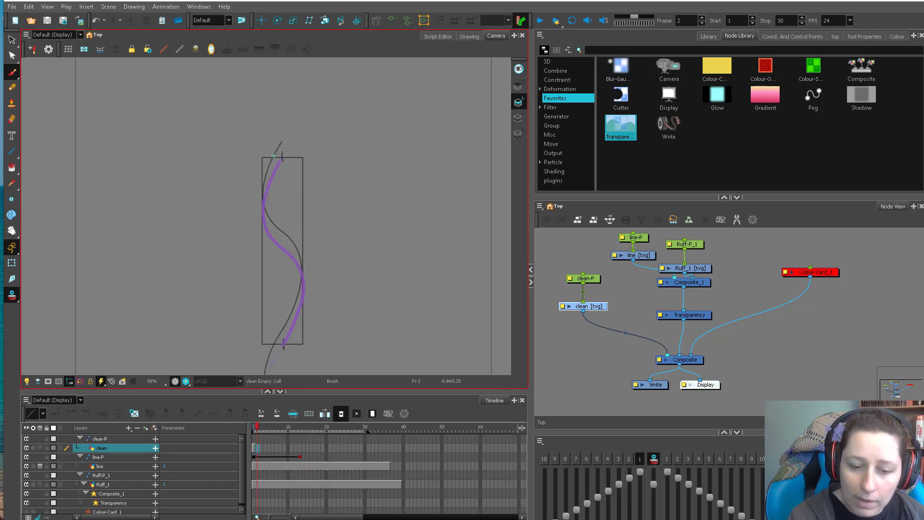
drag(273, 155, 273, 231)
key(ctrl+z)
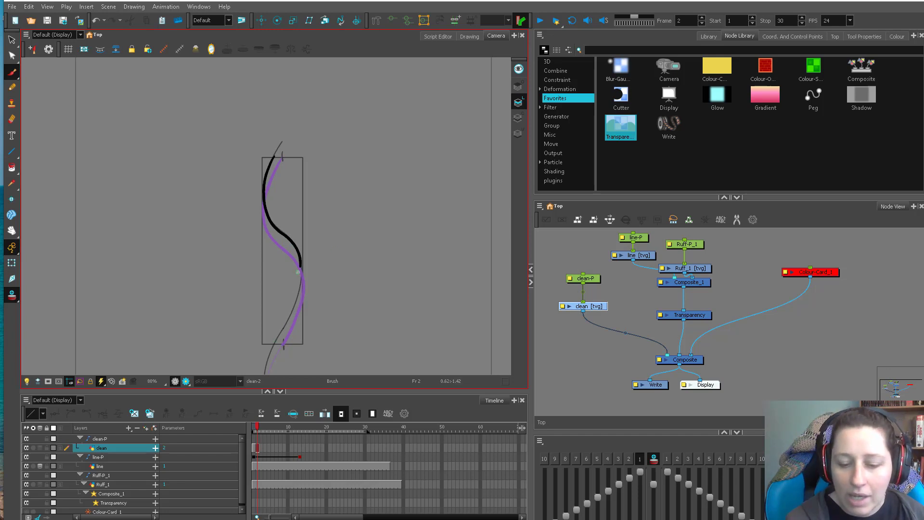
drag(313, 294, 315, 281)
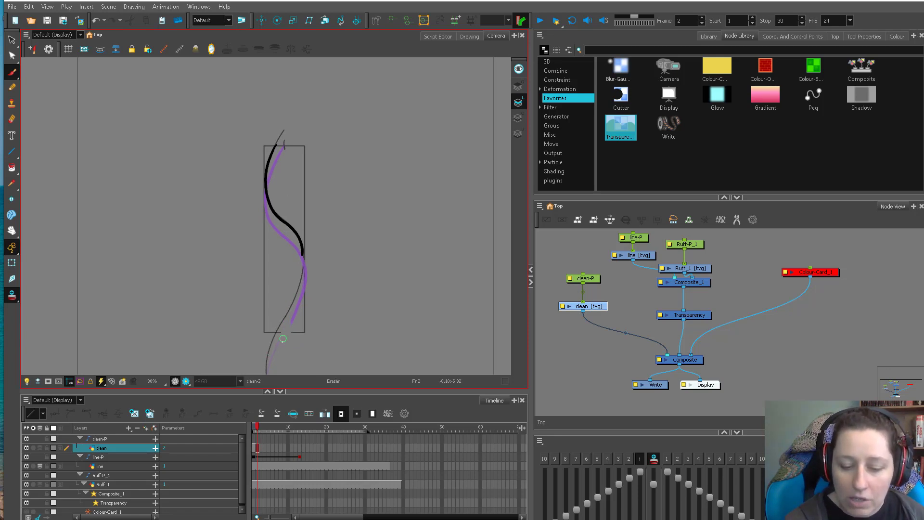
drag(299, 324, 290, 297)
drag(258, 427, 272, 426)
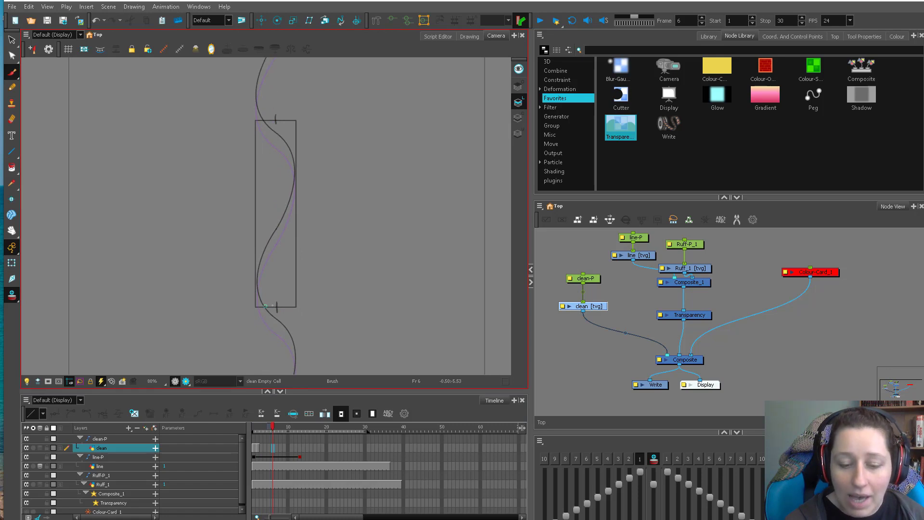
drag(258, 427, 258, 425)
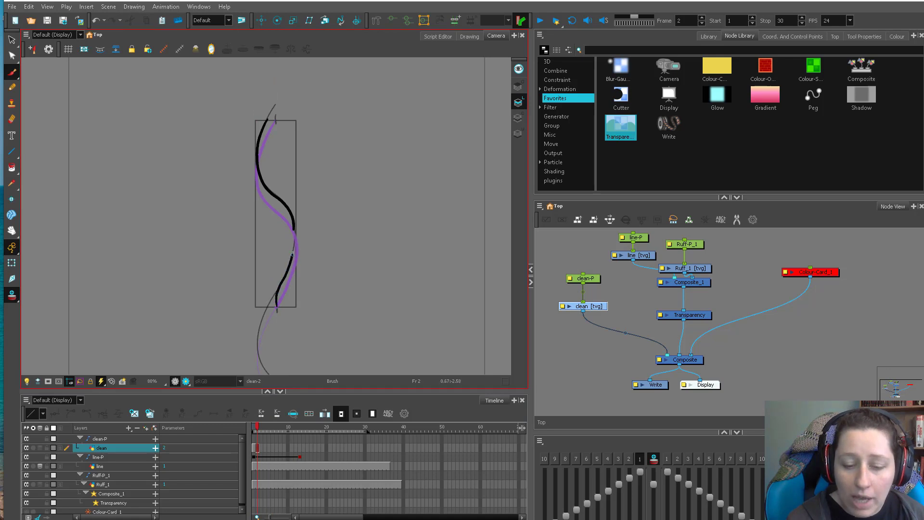
key(ctrl+z)
drag(294, 224, 277, 293)
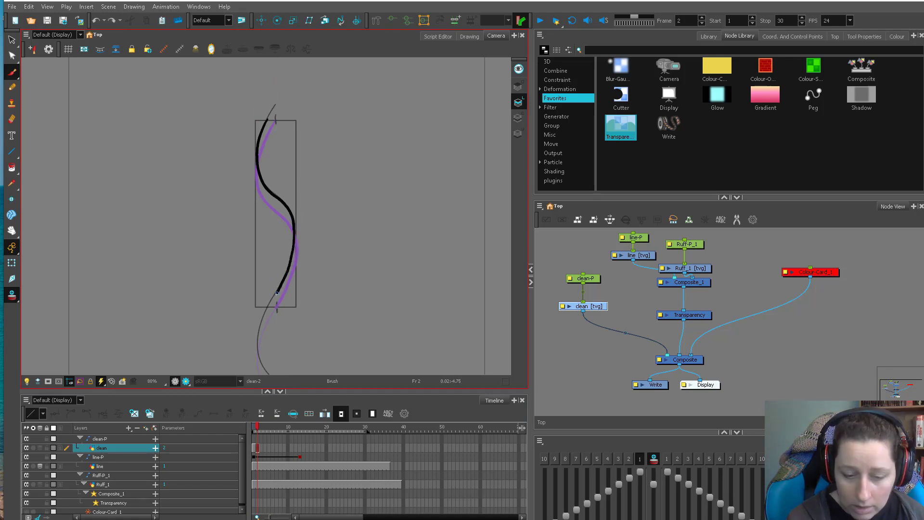
- Trace the wave inside the guide rectangle on frames 3 and 4 of the clean layer
key(period)
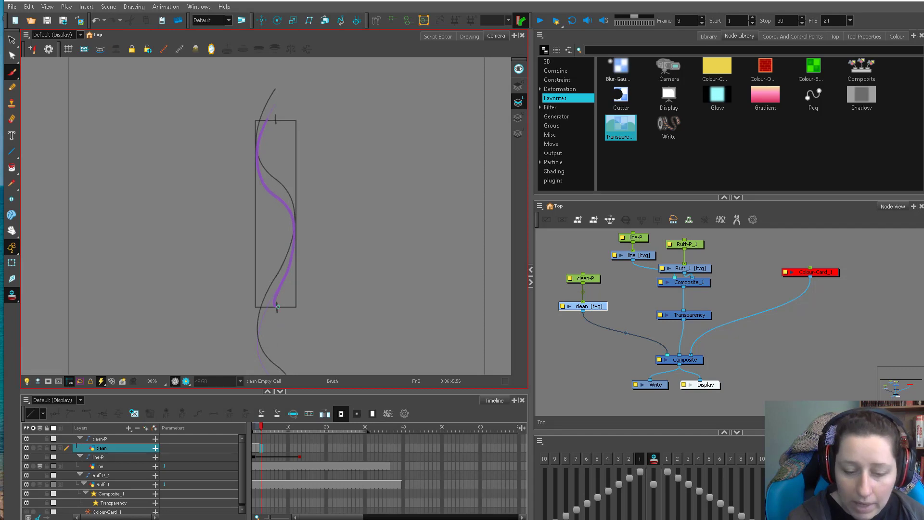
drag(277, 308, 260, 120)
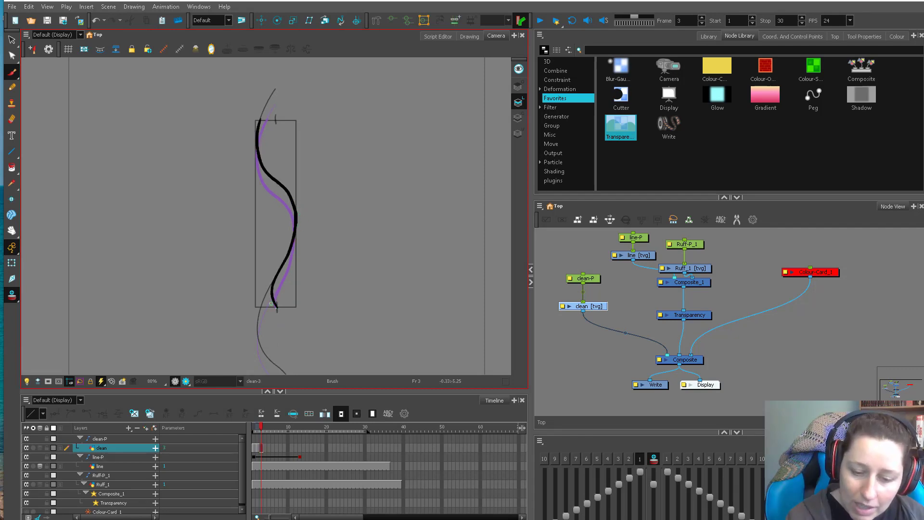
key(period)
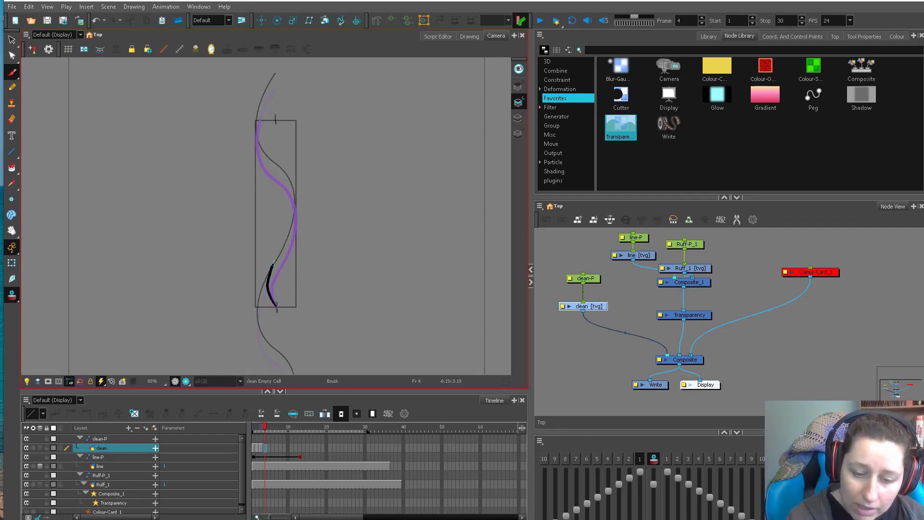
drag(273, 262, 284, 244)
drag(259, 139, 274, 162)
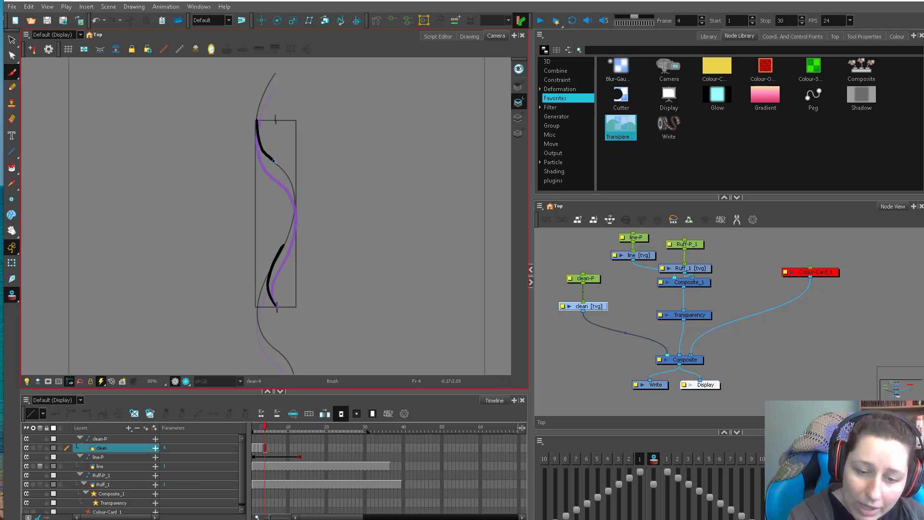
drag(292, 220, 282, 250)
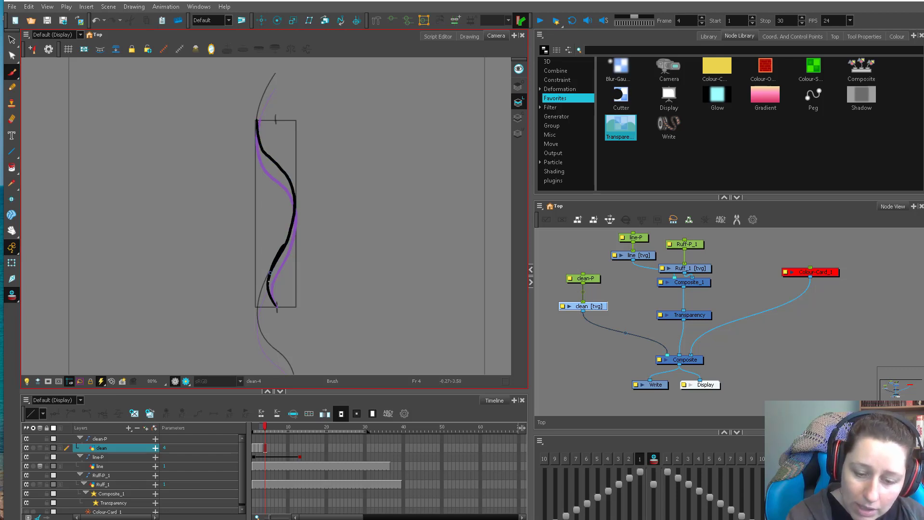
- Trace the wave inside the guide rectangle on frames 5 to 7 of the clean layer
key(period)
drag(275, 304, 283, 236)
drag(257, 120, 295, 191)
mouse_move(288, 224)
mouse_down()
mouse_move(265, 267)
mouse_move(295, 165)
mouse_move(264, 121)
mouse_up()
key(period)
key(period)
mouse_move(276, 306)
mouse_down()
mouse_move(284, 132)
mouse_move(294, 118)
mouse_move(278, 307)
mouse_up()
- Complete the clean wave cycle by tracing the line inside the guide rectangle on frames 8 to 12
key(period)
key(period)
key(period)
key(period)
drag(289, 118, 277, 306)
drag(261, 221, 264, 170)
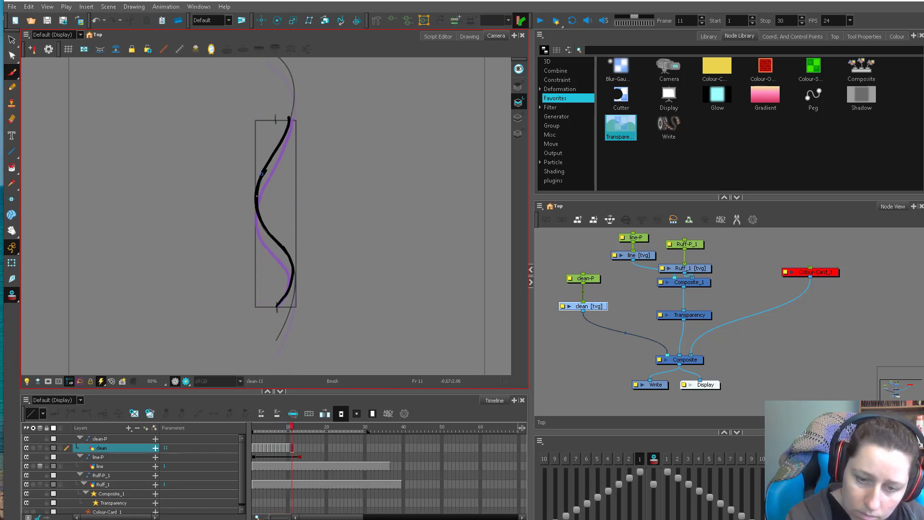
key(period)
mouse_move(284, 118)
mouse_down()
mouse_move(296, 256)
mouse_move(277, 307)
mouse_up()
- Copy the clean layer's drawings from frames 1 to 12 and paste them starting at frame 13
drag(256, 449, 302, 455)
key(ctrl+c)
click(301, 448)
key(ctrl+v)
- Disable the line, Ruff_1, Composite_1 and Transparency nodes together with the line-P and Ruff-P_1 pegs
drag(719, 233, 645, 315)
key(d)
- Copy the clean layer's 24 frames of drawings and paste them directly after, extending the cycle to frame 48
drag(255, 452, 343, 450)
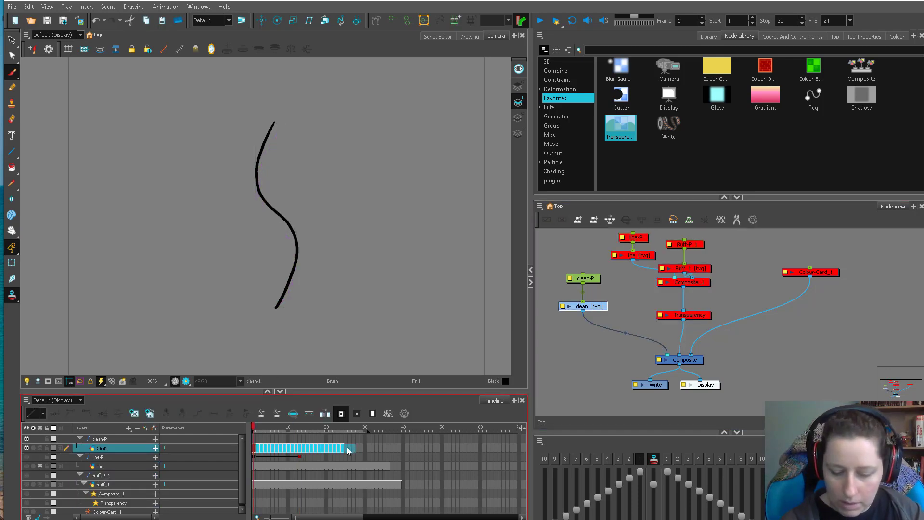
key(ctrl+c)
click(347, 448)
key(ctrl+v)
- Review the looping wave in playback, set the frame rate to 12 FPS, and replay it
click(267, 428)
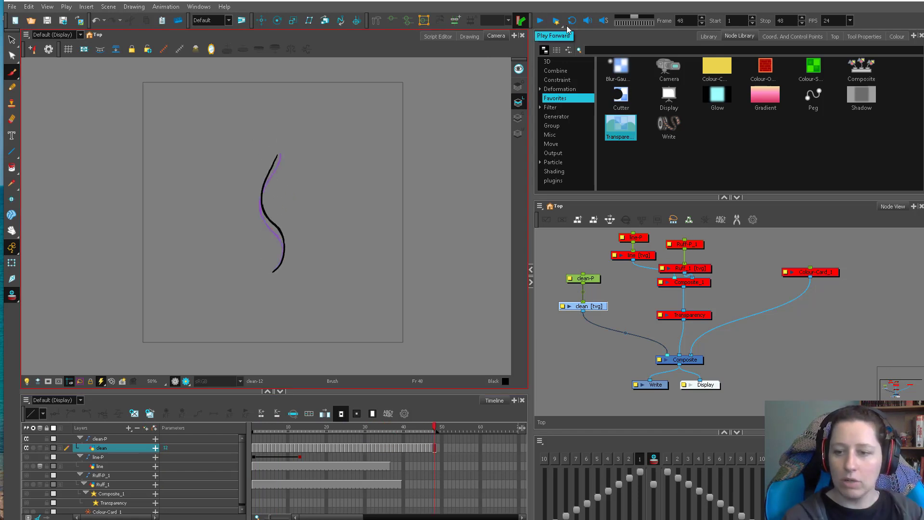
click(539, 21)
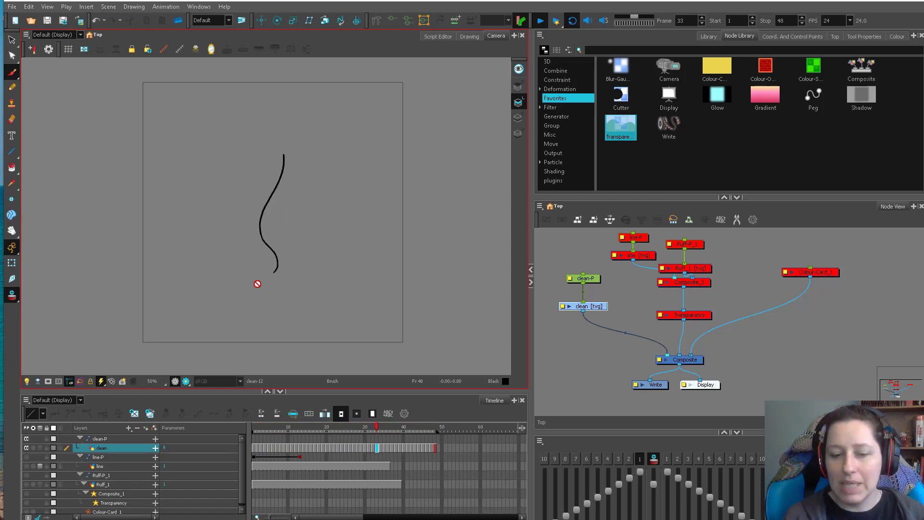
double_click(829, 20)
text(12)
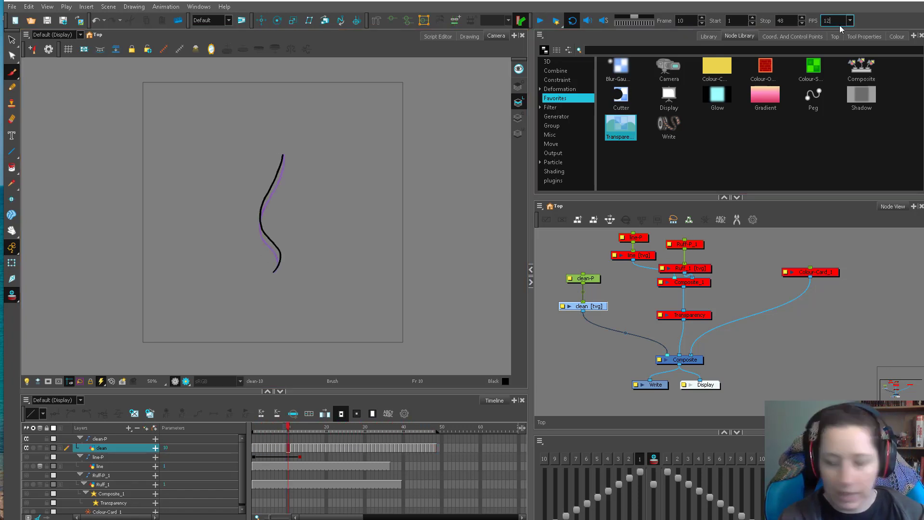
click(540, 20)
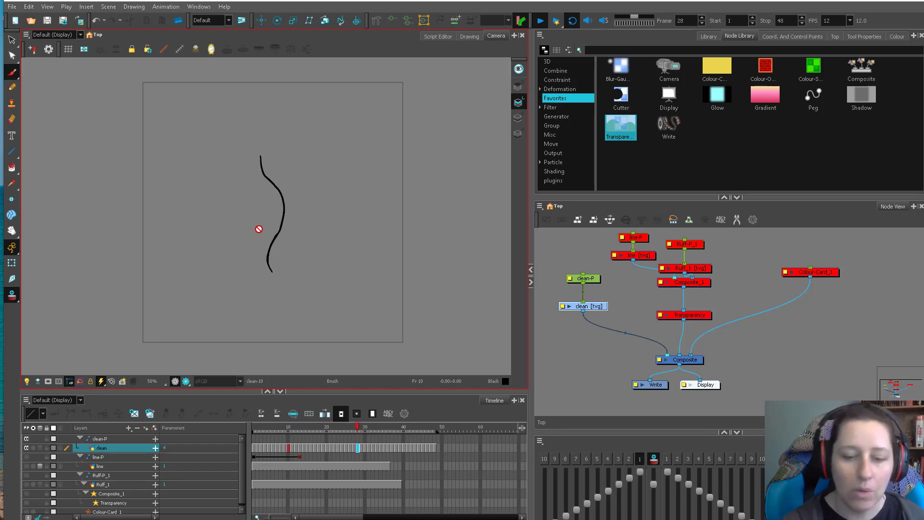
click(538, 22)
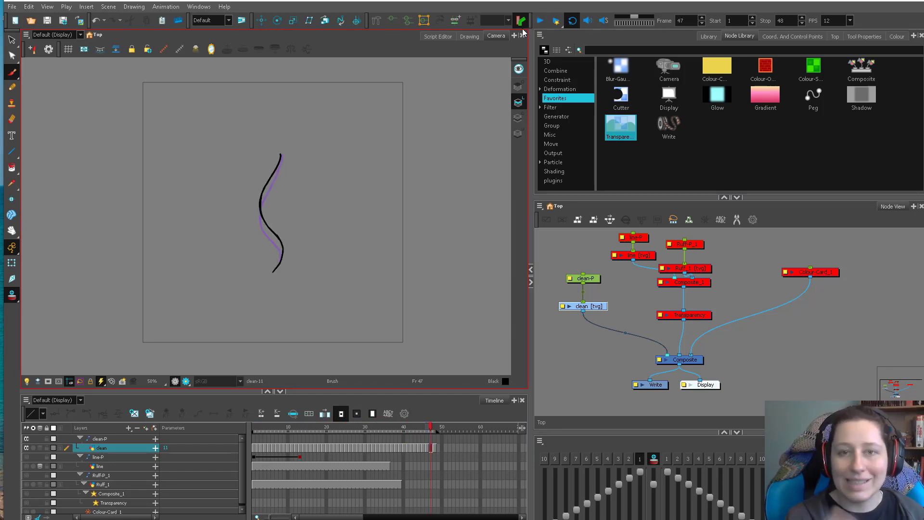
- Brush a second line alongside the clean wave on frames 1 to 5 to give the shape thickness
click(253, 426)
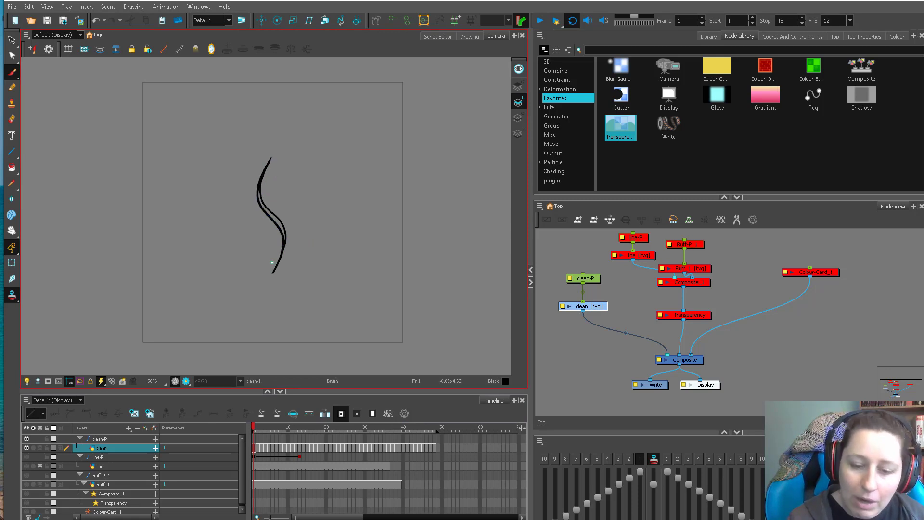
key(period)
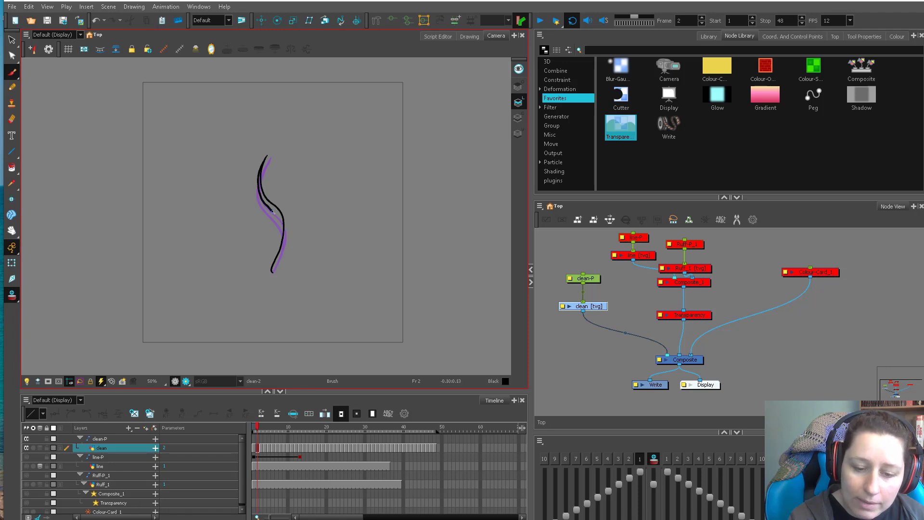
key(period)
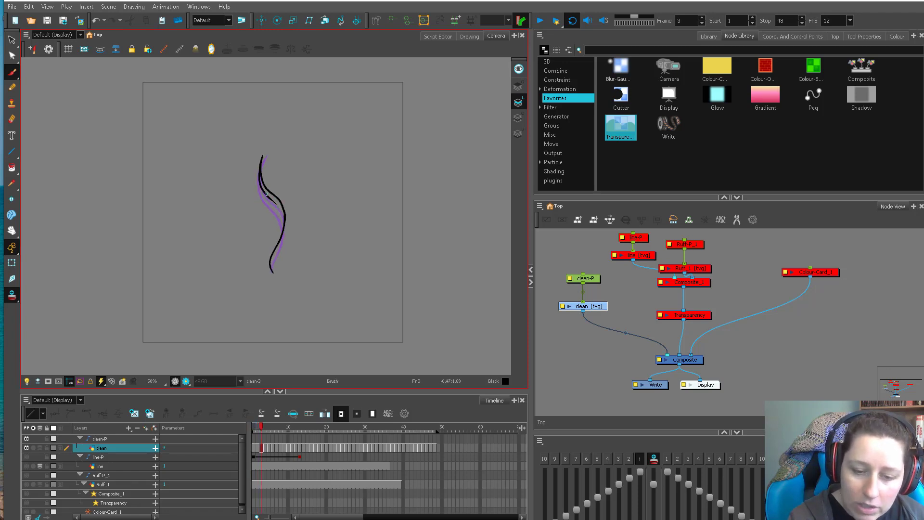
key(period)
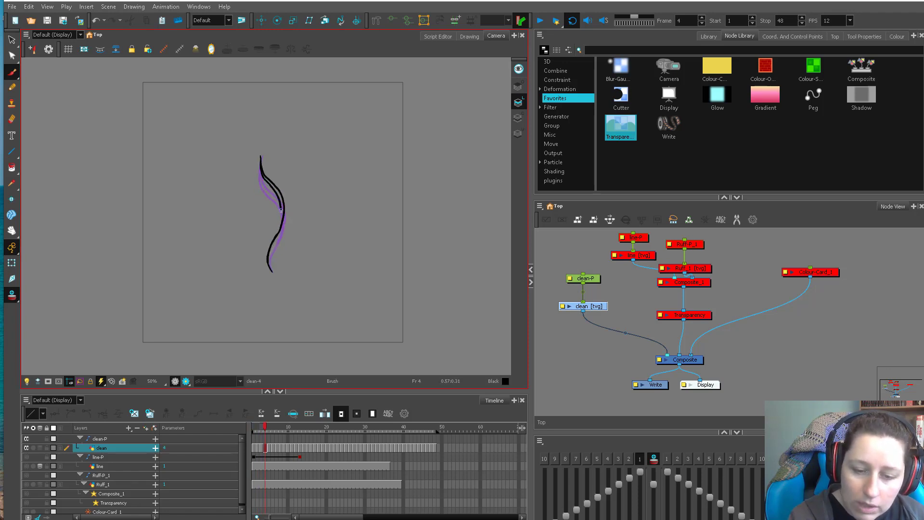
key(period)
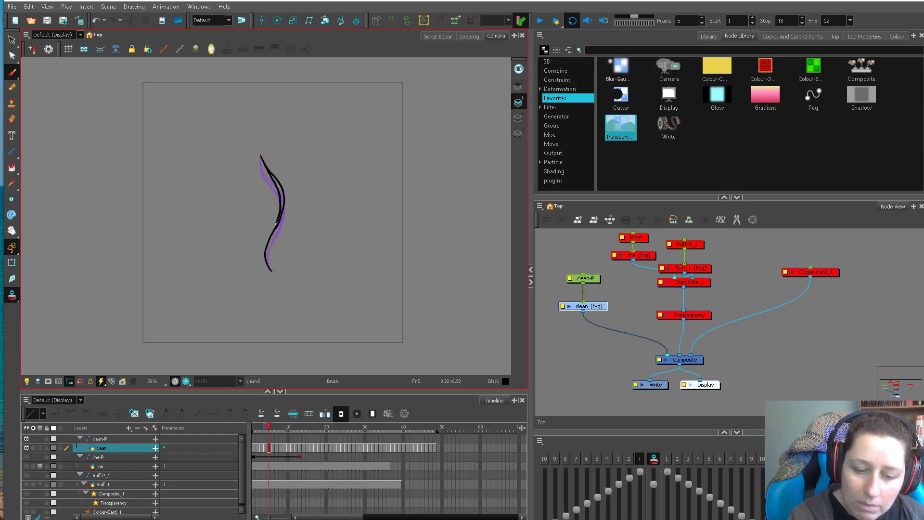
- Continue the second line alongside the clean wave on frames 6 to 12
key(period)
key(period)
key(period)
key(period)
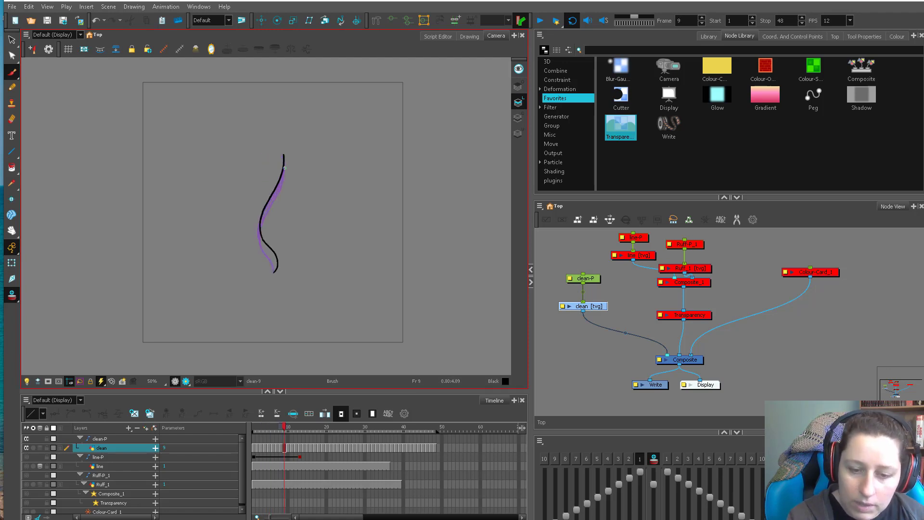
key(period)
key(period)
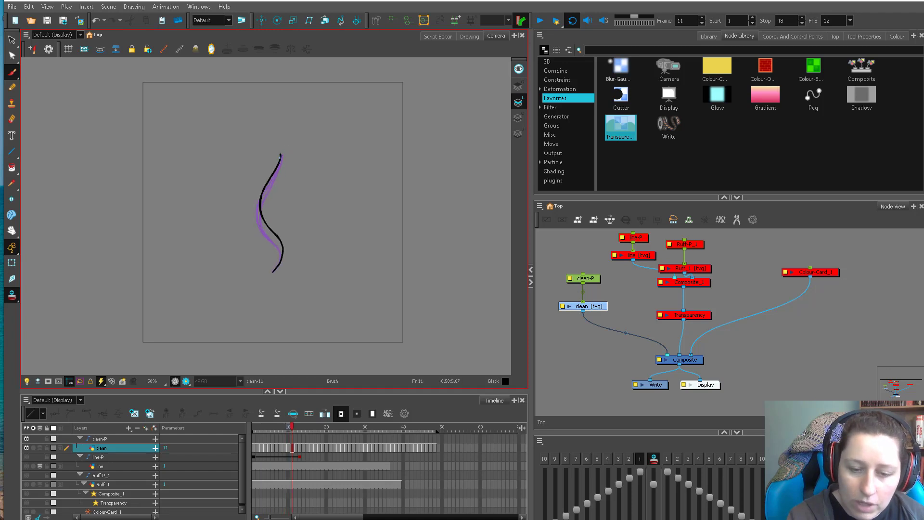
mouse_move(258, 205)
mouse_down()
mouse_move(262, 224)
mouse_move(281, 247)
mouse_up()
key(period)
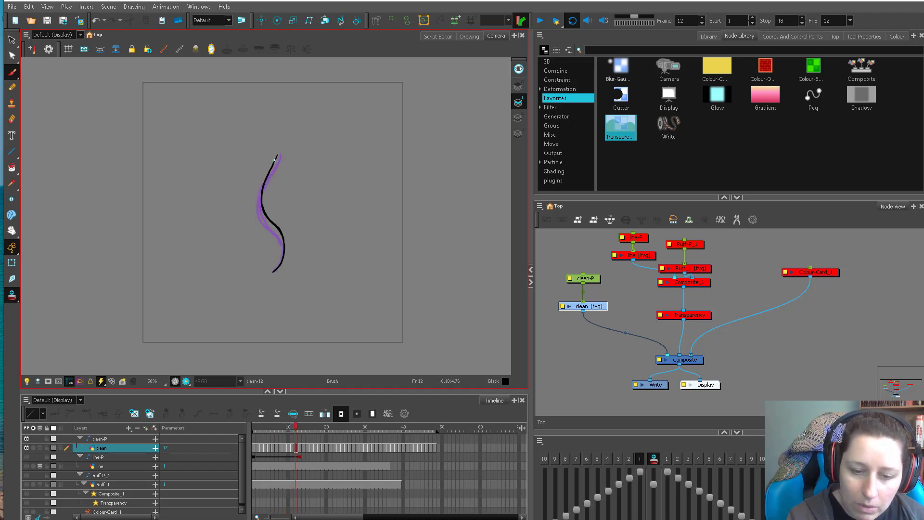
- Check the repeated drawing on frame 13 and play back the loop with the second line
key(period)
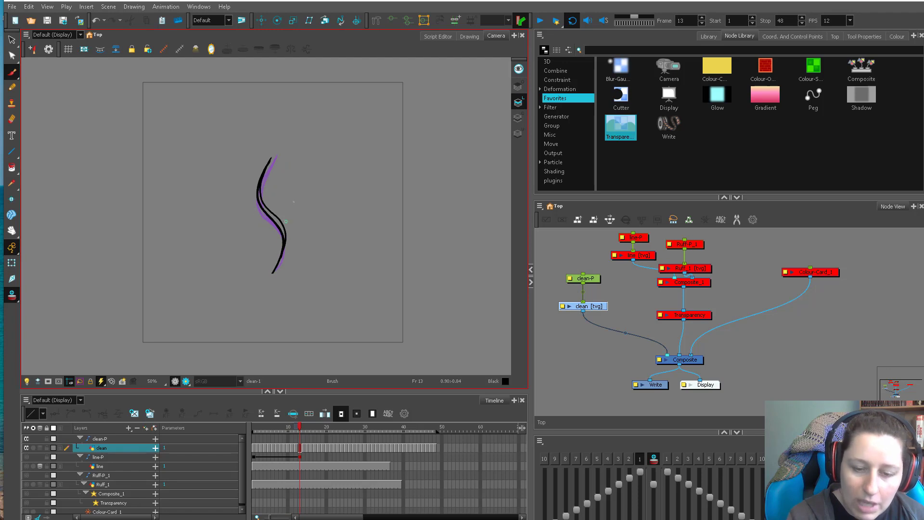
key(Return)
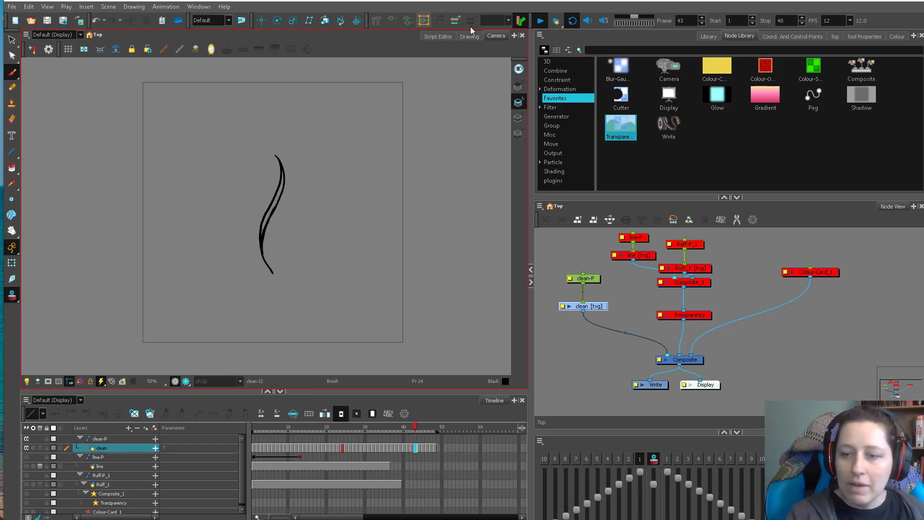
click(540, 21)
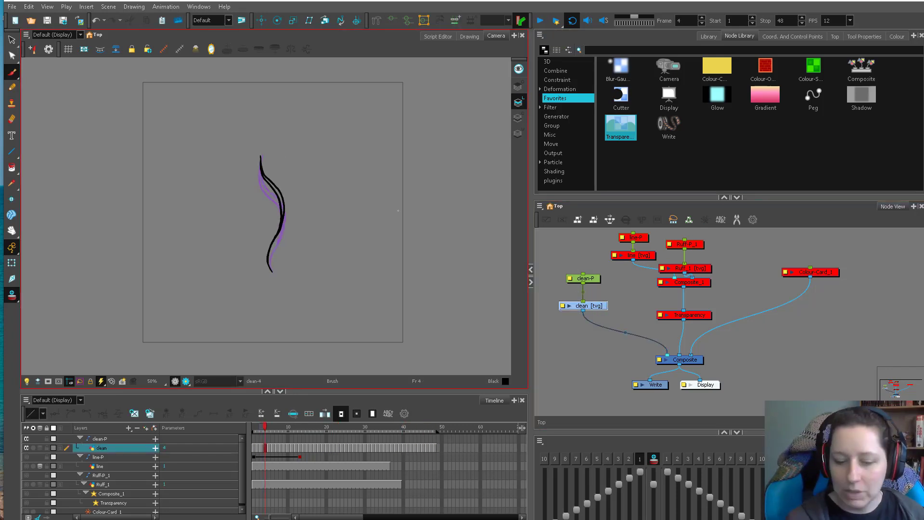
- Re-enable the Ruff-P_1, Ruff_1, Composite_1 and Transparency nodes to show the guide rectangle
drag(658, 331, 714, 241)
key(a)
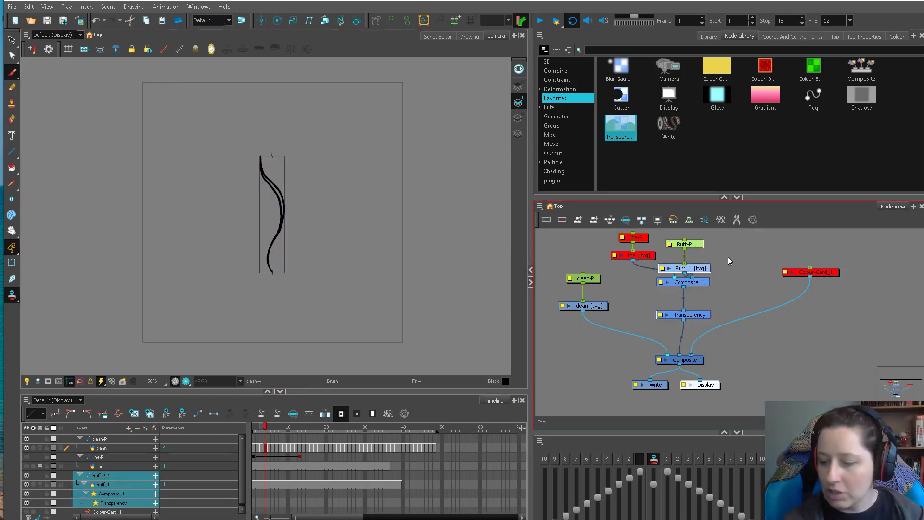
- Move the guide rectangle on the Ruff_1 drawing off the clean wave into the empty space to its right
click(711, 253)
click(262, 435)
key(alt+s)
key(ctrl+a)
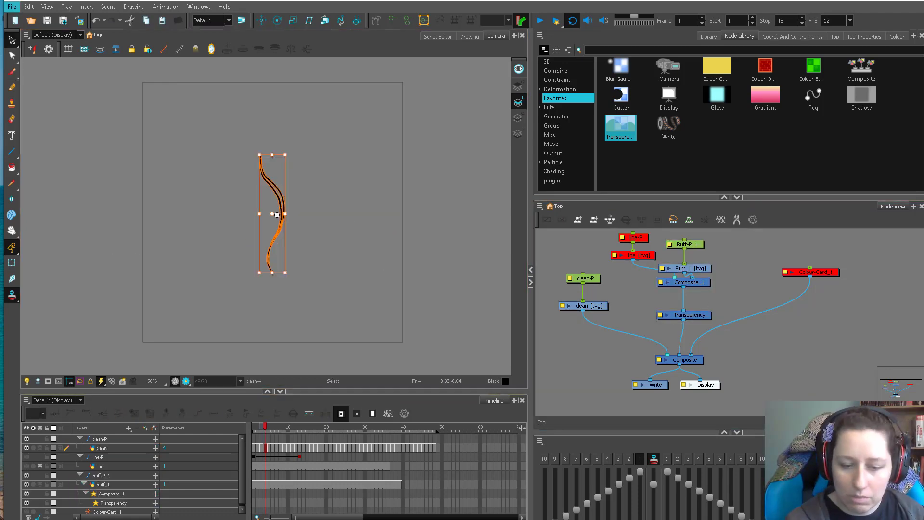
mouse_move(279, 219)
mouse_down()
mouse_move(319, 215)
mouse_move(281, 220)
mouse_up()
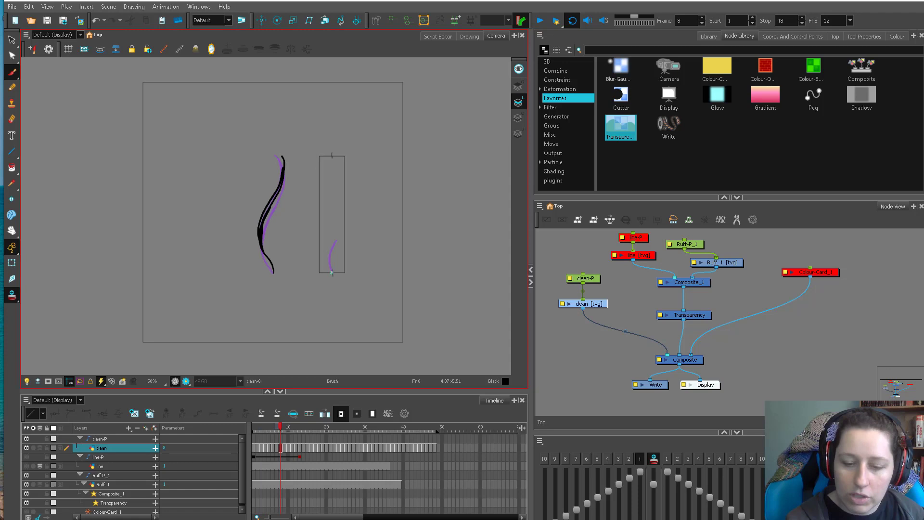
- Brush a short curved segment travelling upward inside the moved guide rectangle on frames 8 to 14 of the clean drawing
drag(332, 273, 337, 222)
key(period)
key(period)
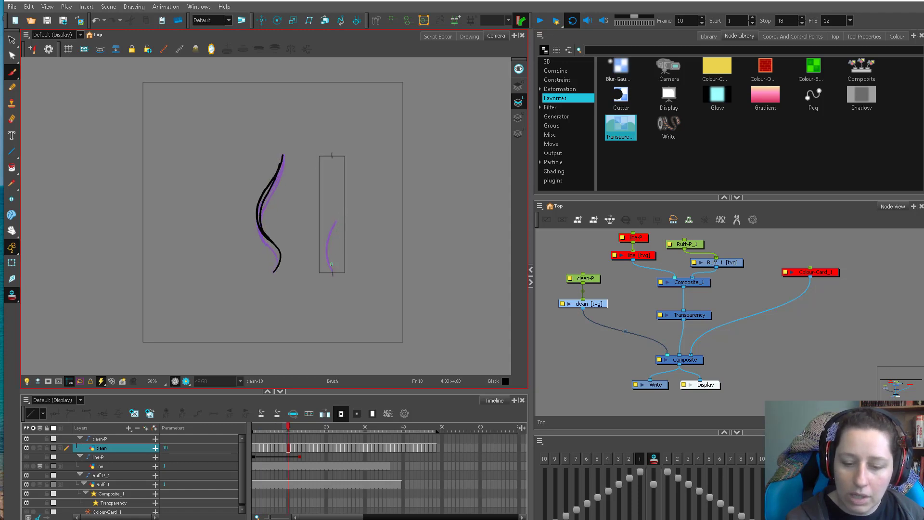
key(period)
drag(328, 253, 338, 198)
key(period)
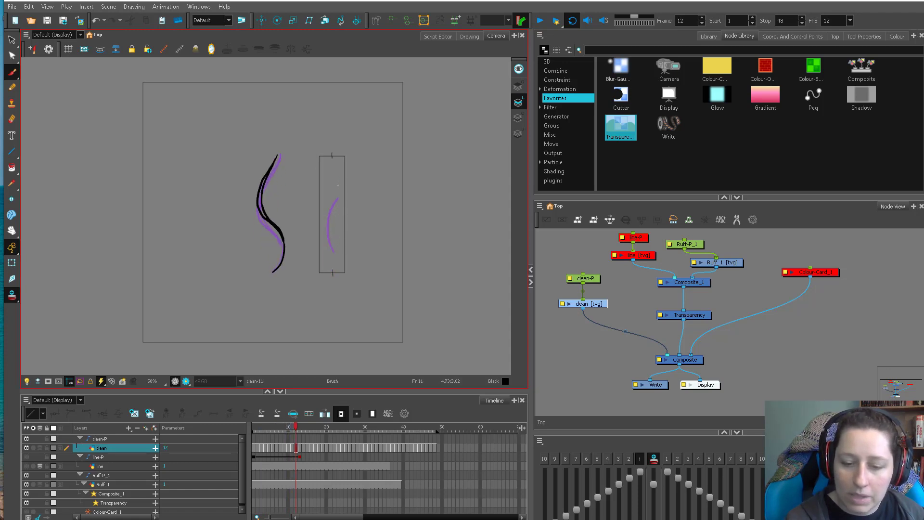
key(period)
mouse_move(332, 238)
mouse_down()
mouse_move(328, 190)
mouse_move(329, 228)
mouse_up()
key(period)
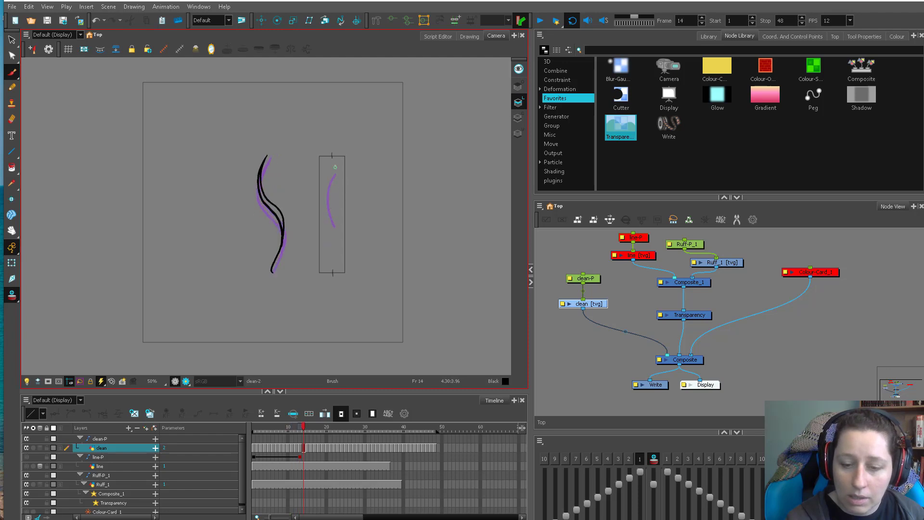
mouse_move(336, 166)
mouse_down()
mouse_move(333, 214)
mouse_move(333, 169)
mouse_up()
- Run the short segment out through the rectangle's upper edge on frames 15 to 17 and follow the repeated drawings up to frame 22
key(period)
key(period)
key(period)
key(period)
key(comma)
key(period)
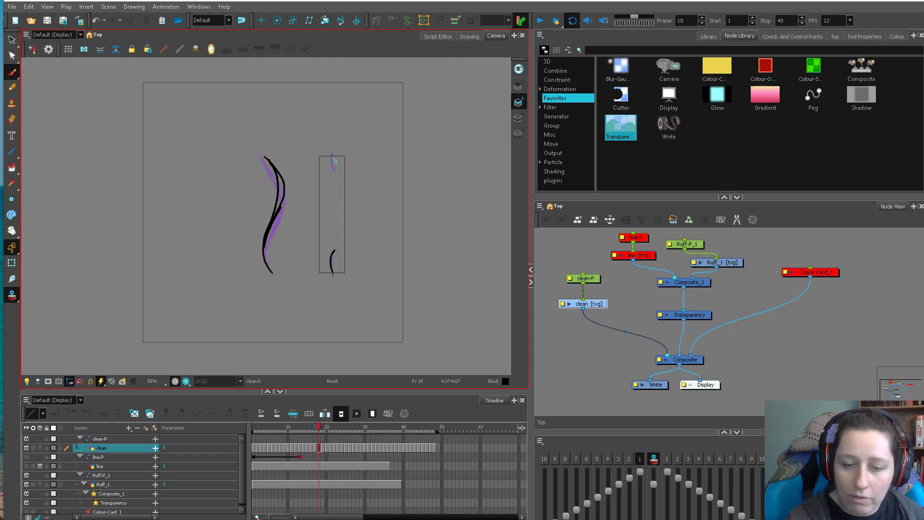
key(period)
key(period)
key(period)
key(period)
key(period)
key(comma)
key(comma)
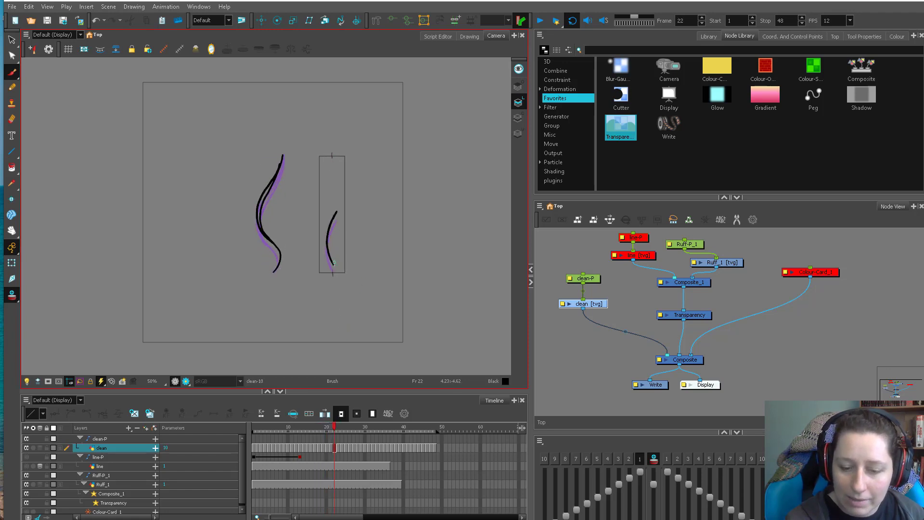
- Extend the segment down toward the rectangle's lower edge on frames 23 to 27, following the wave shape
key(period)
key(period)
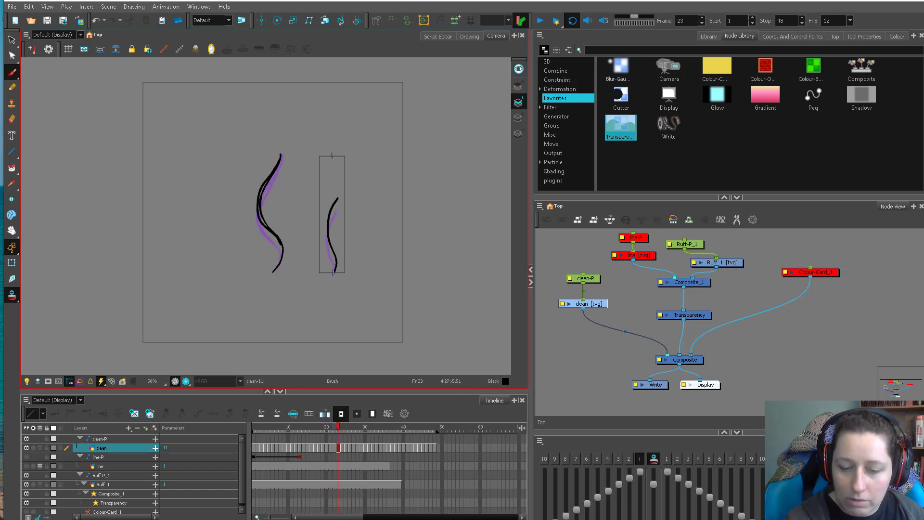
key(period)
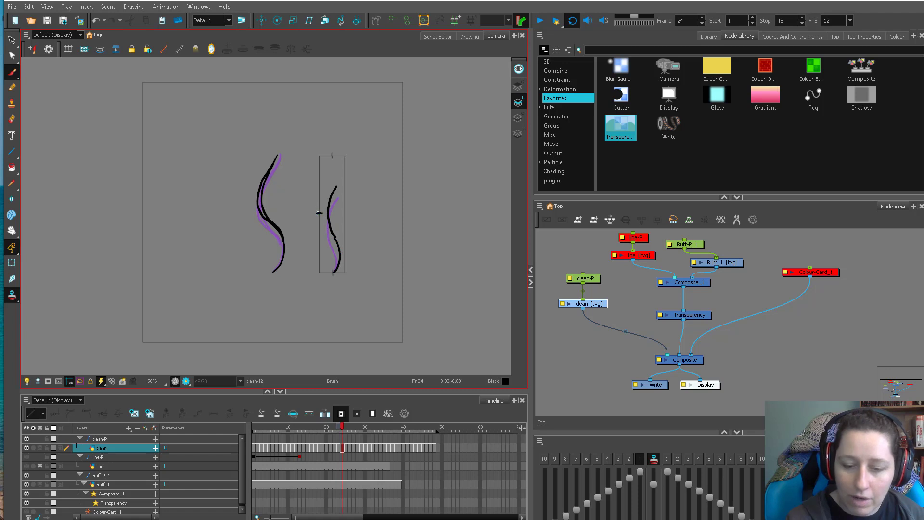
key(period)
key(period)
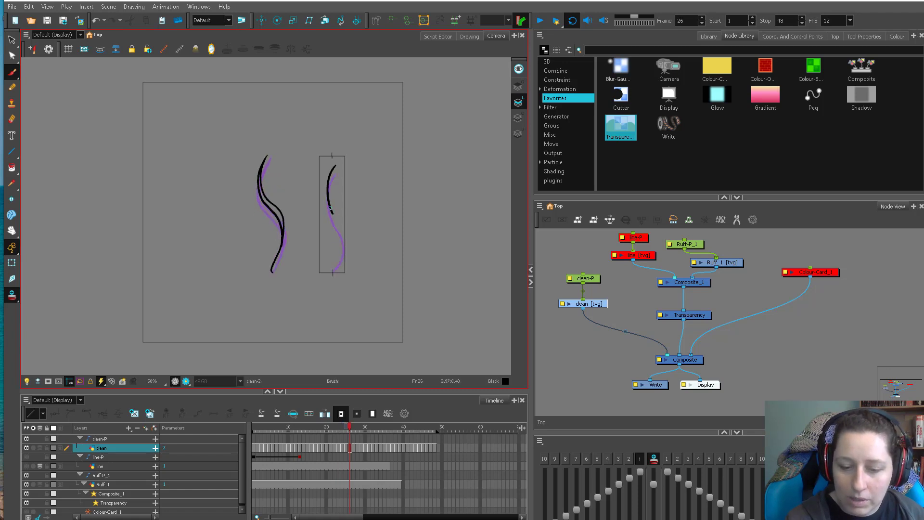
key(period)
drag(334, 161, 332, 190)
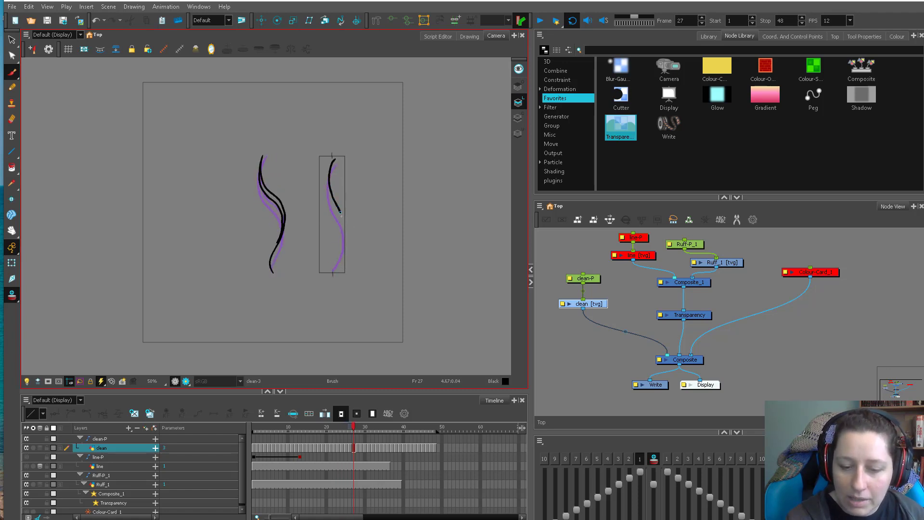
- Complete the full-height wave line between the rectangle's two centre marks on frames 28 to 32
key(period)
drag(332, 273, 333, 260)
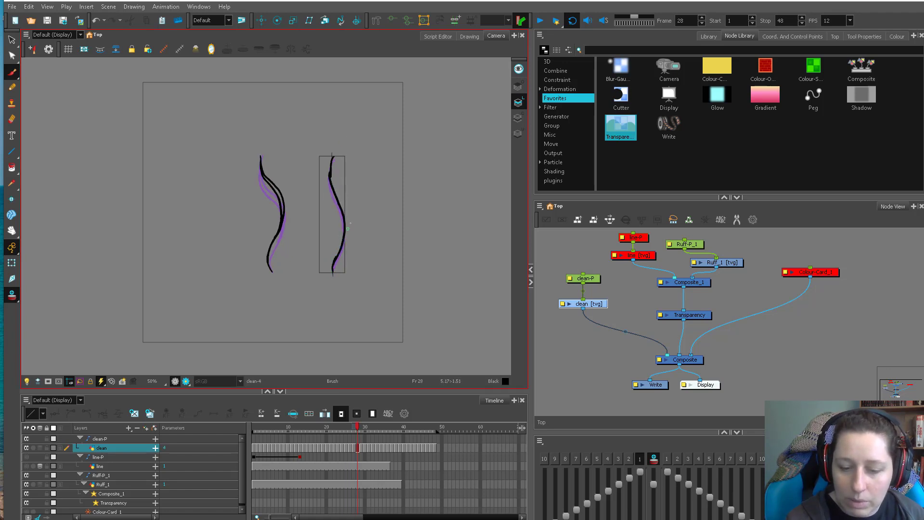
key(period)
drag(332, 273, 335, 260)
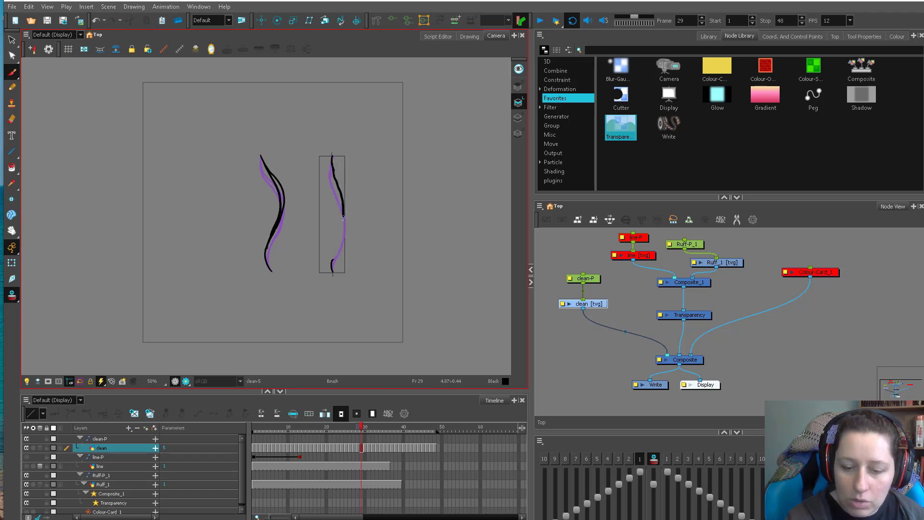
key(period)
drag(333, 156, 341, 232)
key(period)
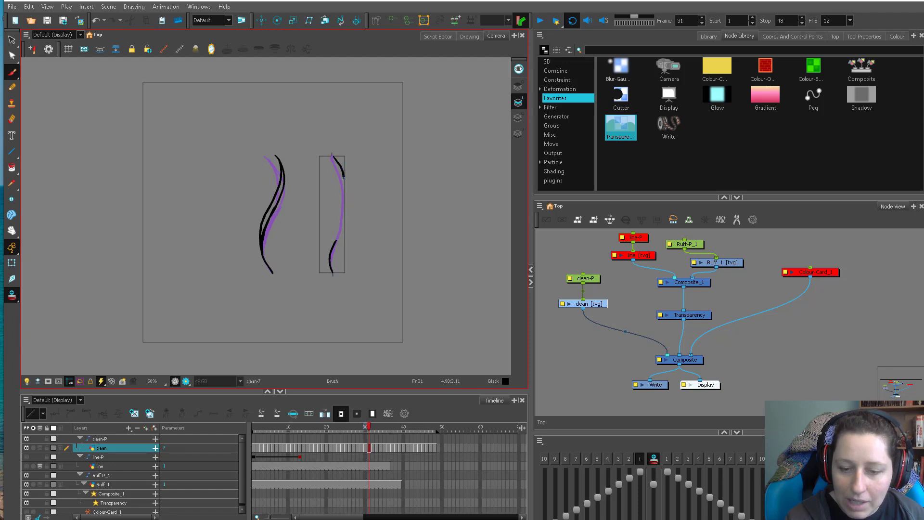
drag(343, 179, 332, 245)
key(period)
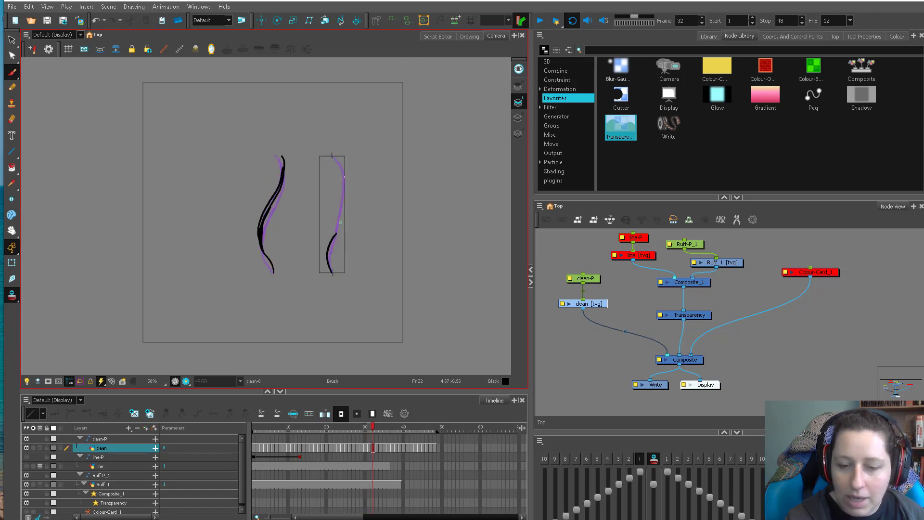
drag(333, 157, 335, 223)
- Step through the frames after 32 and play back the loop with both waves
key(period)
key(period)
key(period)
key(Return)
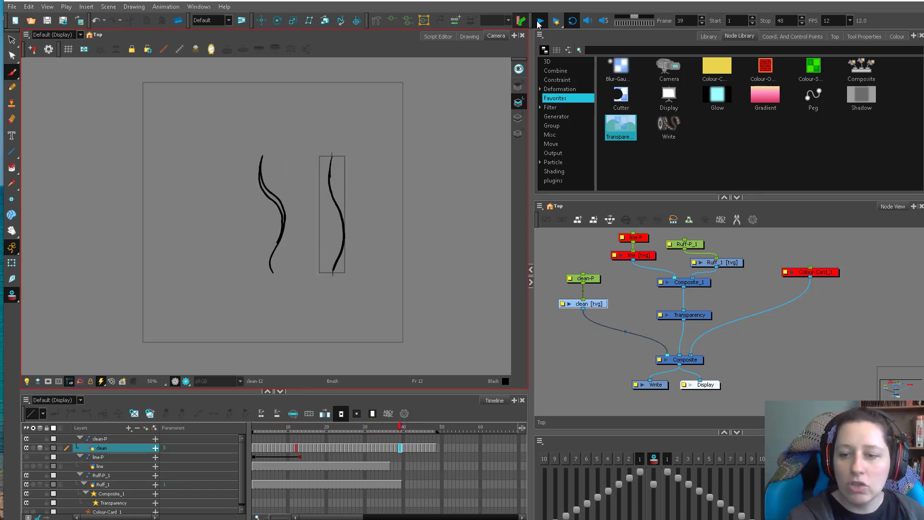
key(Return)
- Enable the line-P and line nodes, disable the clean-P and clean nodes, and select the line drawing
click(647, 257)
drag(646, 254, 646, 261)
shift+click(636, 237)
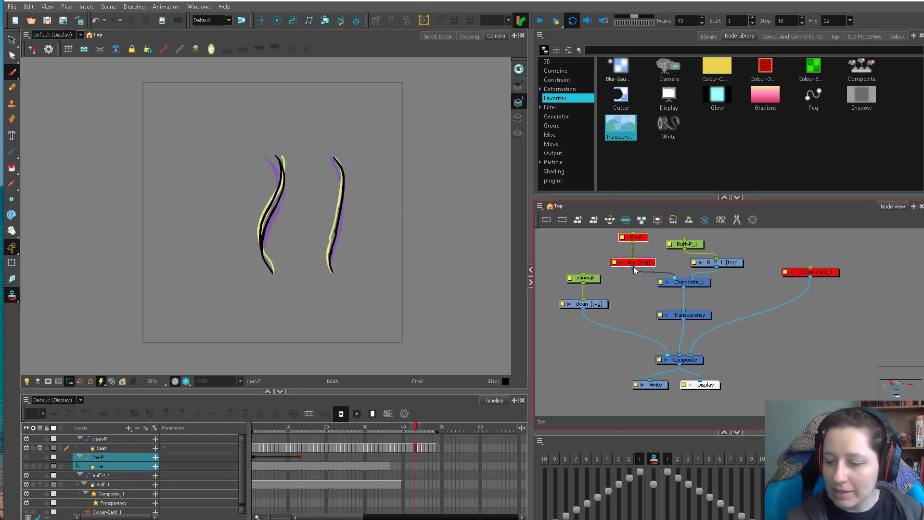
key(a)
drag(582, 325, 585, 275)
key(d)
click(643, 263)
drag(720, 265, 710, 266)
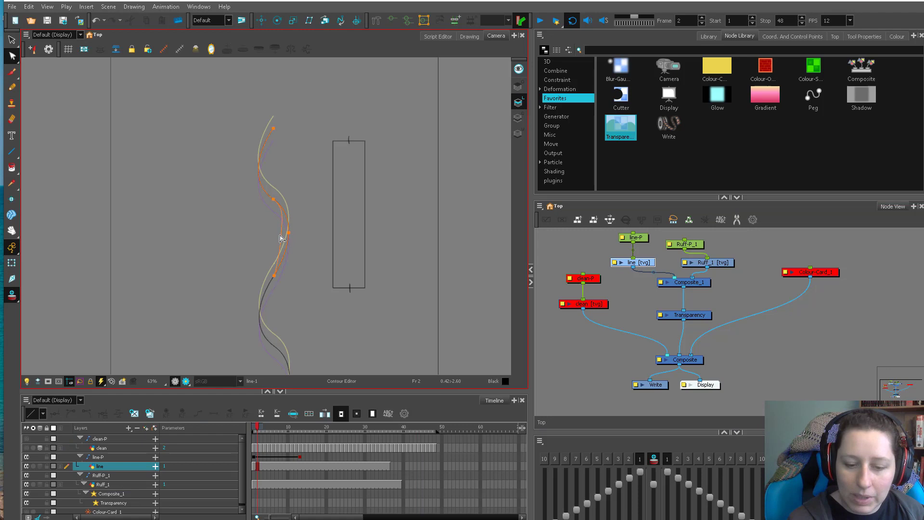
- Reshape the upper curves of the rough wave on frame 2 with the Contour Editor to make them tighter and irregular
drag(280, 235, 289, 255)
click(301, 202)
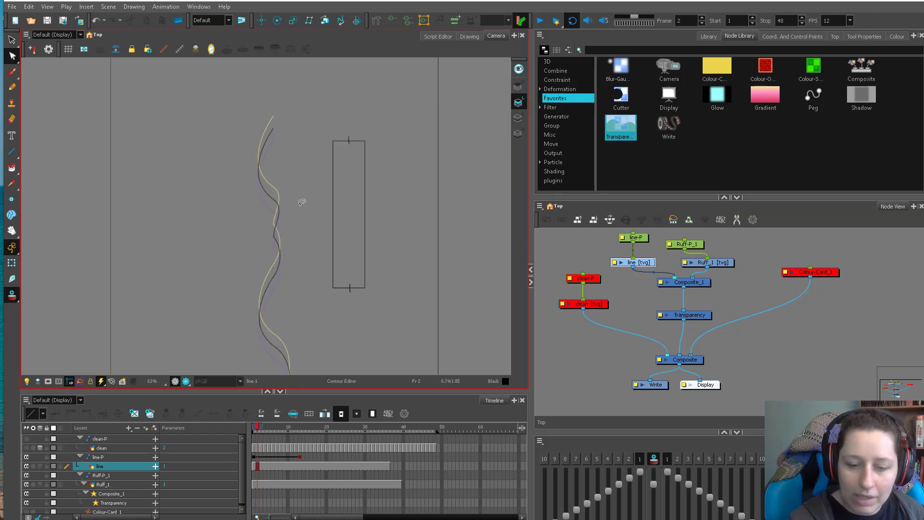
click(276, 241)
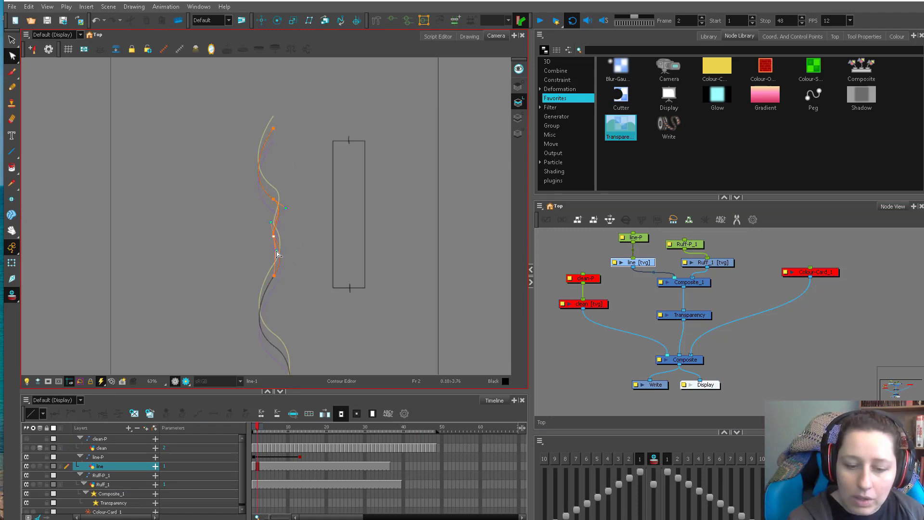
click(299, 236)
key(1)
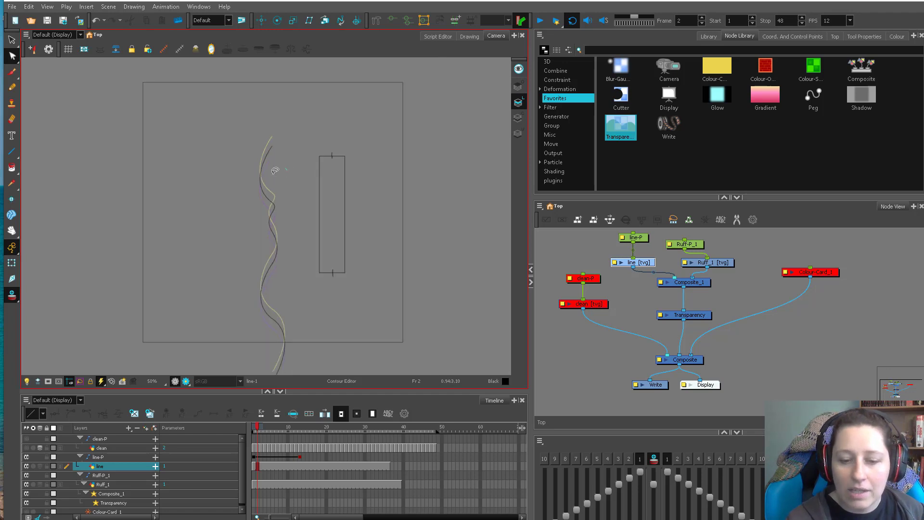
click(272, 188)
drag(272, 202, 273, 190)
click(293, 202)
key(2)
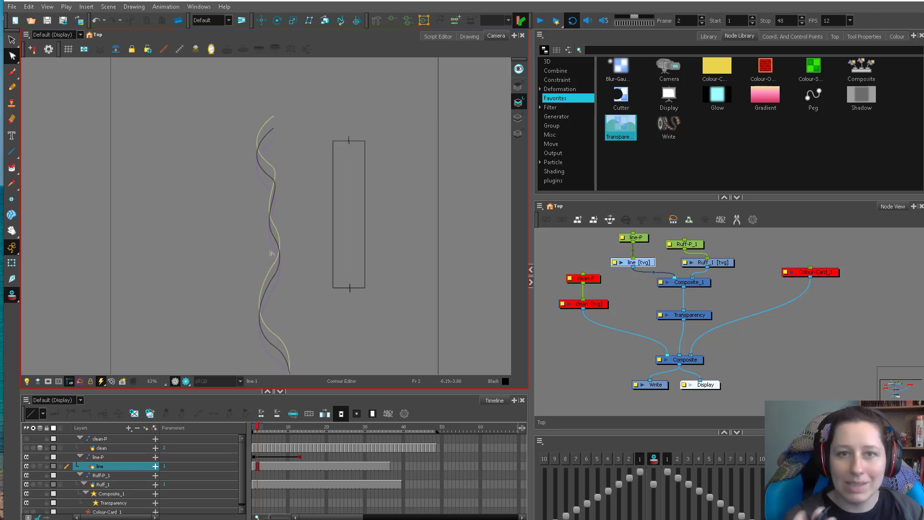
- Brush an irregular squiggly line from the guide rectangle's upper mark to its lower mark, undoing the extra curve tried over it
click(567, 246)
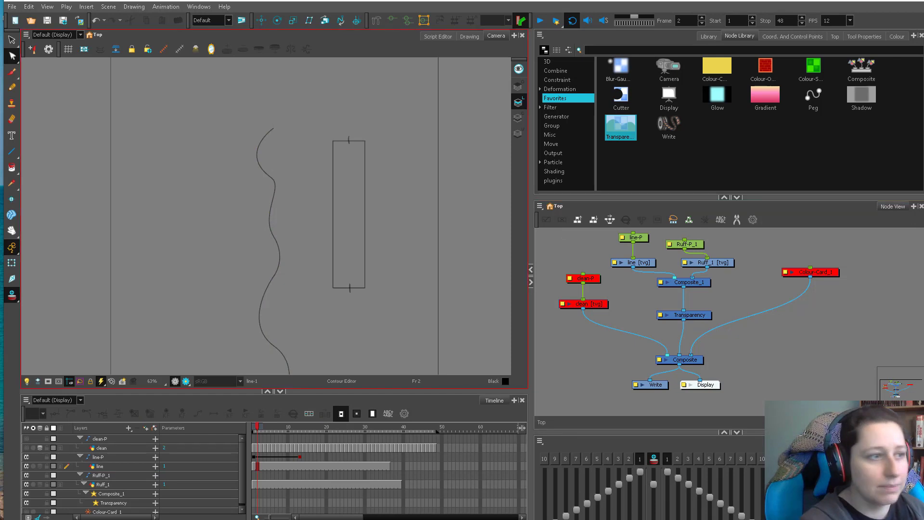
key(alt+b)
key(2)
mouse_move(350, 153)
mouse_down()
mouse_move(358, 182)
mouse_move(343, 249)
mouse_move(367, 258)
mouse_move(354, 299)
mouse_up()
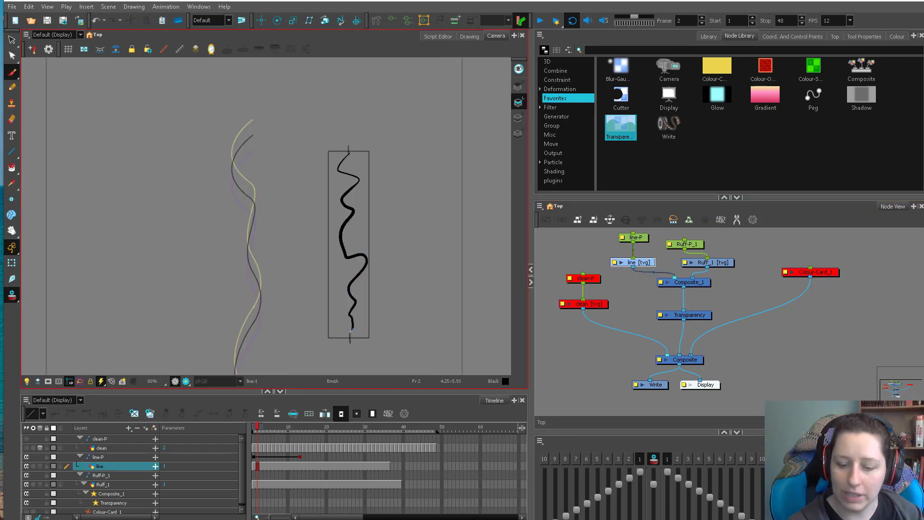
drag(351, 331, 351, 331)
mouse_move(355, 150)
mouse_down()
mouse_move(383, 336)
mouse_move(393, 329)
mouse_up()
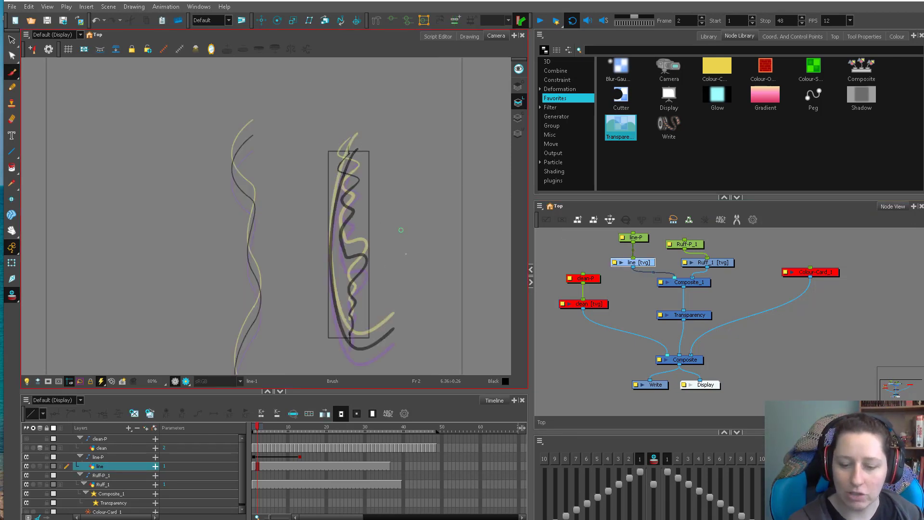
key(ctrl+z)
- Turn off onion skin and place a copy of the squiggle directly below the original, starting at the rectangle's lower edge
click(11, 297)
key(alt+s)
mouse_move(347, 179)
mouse_down()
mouse_move(371, 298)
mouse_move(371, 222)
mouse_move(351, 256)
mouse_move(351, 400)
mouse_up()
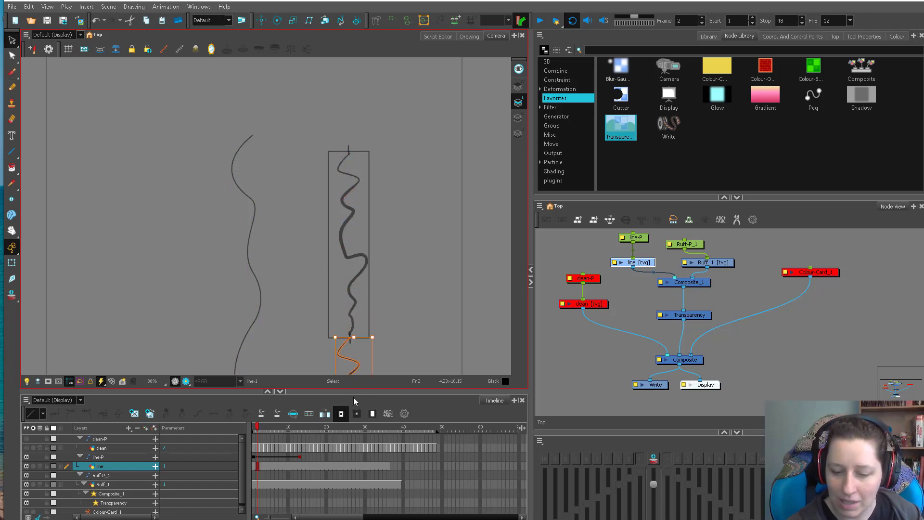
- Brush over the seam between the two squiggles and erase the mismatched start of the lower copy to smooth the join
scroll(367, 260, up, 2)
key(alt+b)
click(372, 260)
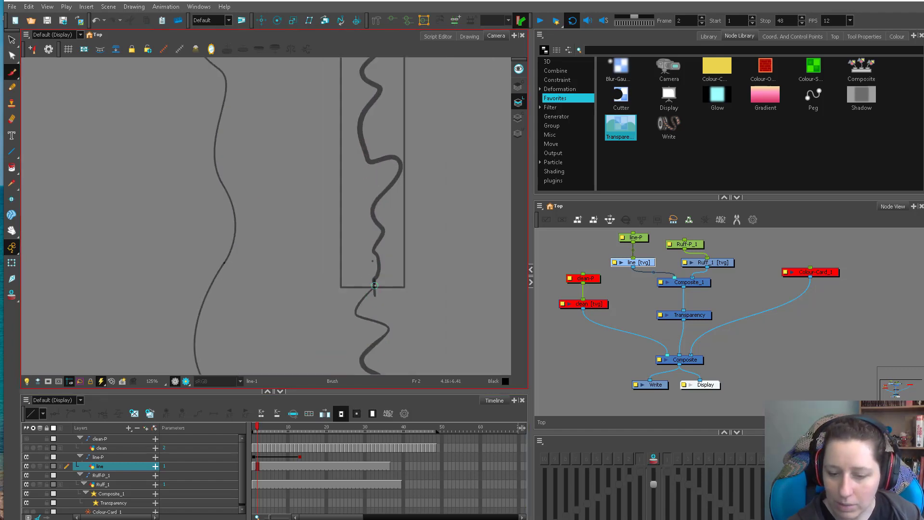
mouse_move(375, 293)
mouse_down()
mouse_move(360, 308)
mouse_move(375, 282)
mouse_up()
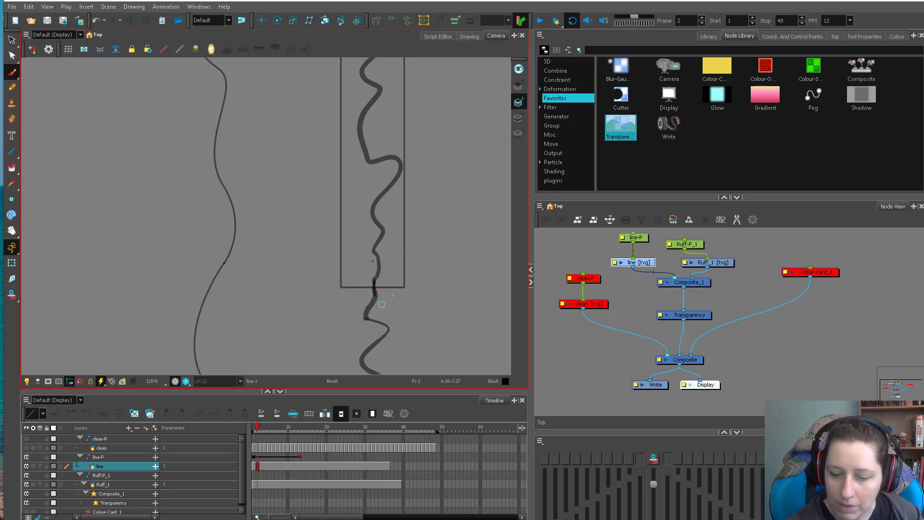
key(1)
key(alt+e)
drag(350, 283, 348, 295)
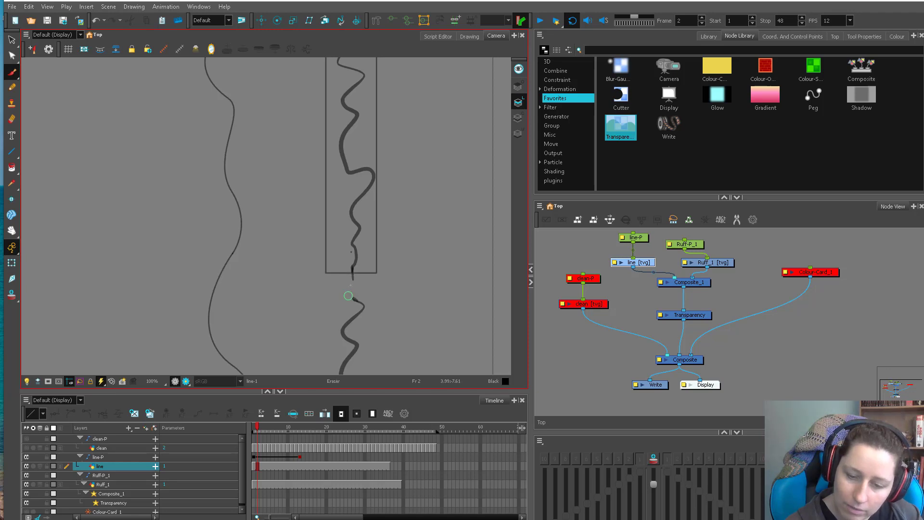
- Delete the original squiggle and move the corrected lower copy up into the guide rectangle
key(alt+s)
key(1)
key(1)
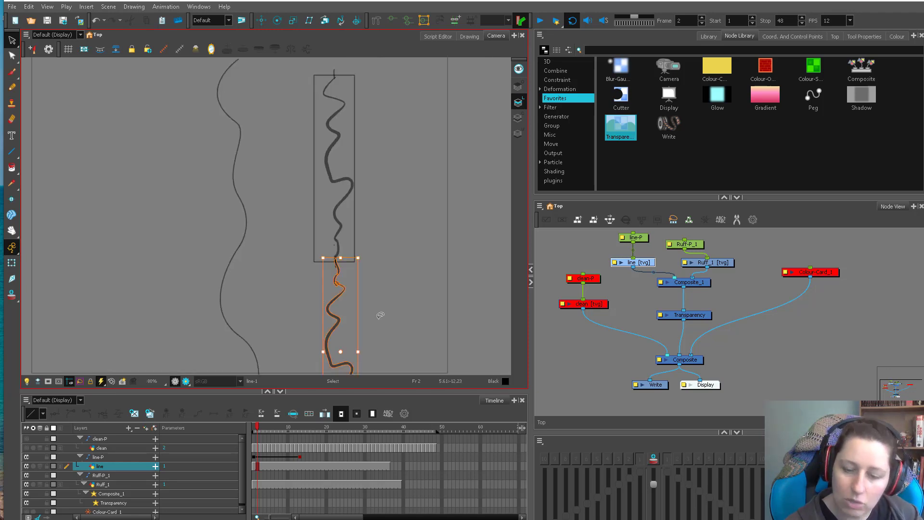
mouse_move(343, 115)
mouse_down()
mouse_move(312, 202)
mouse_move(359, 217)
mouse_up()
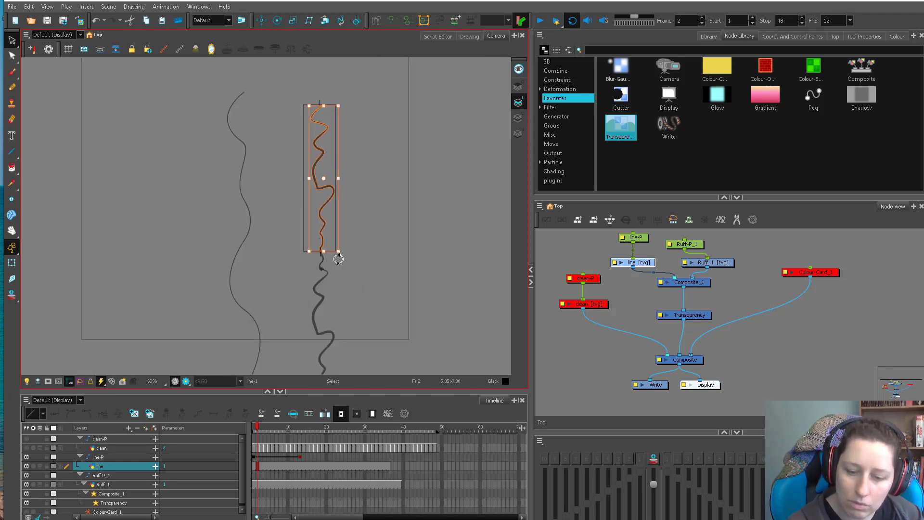
key(Delete)
mouse_move(339, 256)
mouse_down()
mouse_move(327, 391)
mouse_move(337, 289)
mouse_move(326, 152)
mouse_up()
key(Delete)
key(ctrl+z)
click(354, 170)
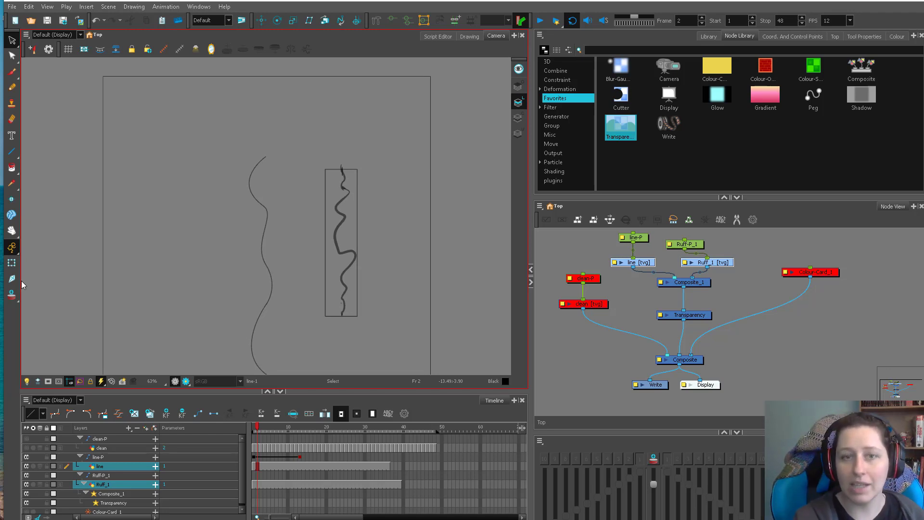
- Clear the squiggle, rough wave and guide rectangle, and draw a tall, narrow ellipse on the Ruff_1 drawing as the new guide
click(605, 282)
drag(604, 282, 700, 286)
click(724, 290)
key(ctrl+z)
key(alt+=)
drag(248, 190, 289, 312)
key(ctrl+z)
key(ctrl+z)
click(12, 151)
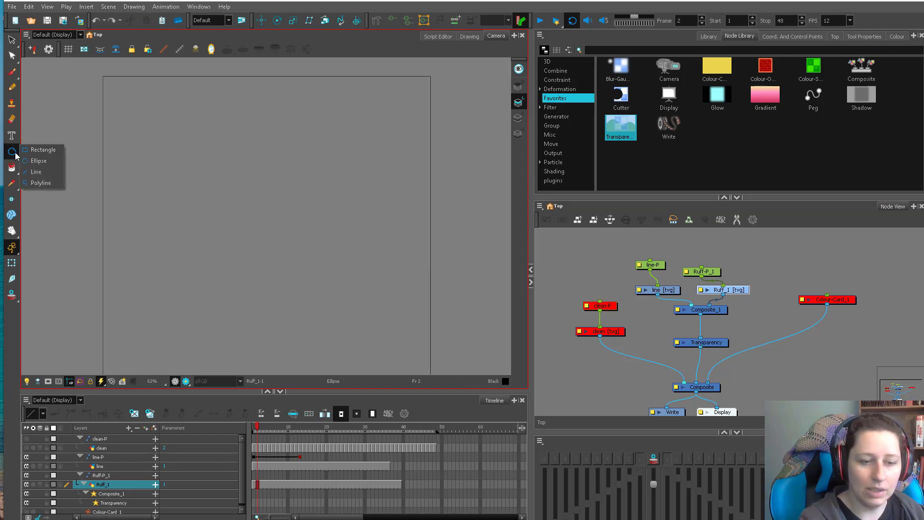
mouse_move(215, 177)
mouse_down()
mouse_move(313, 305)
mouse_move(269, 315)
mouse_up()
- Mark the ellipse's upper and lower tips with short ticks and draw a tiny circle at the lower tip on the line layer's frame 1
click(655, 290)
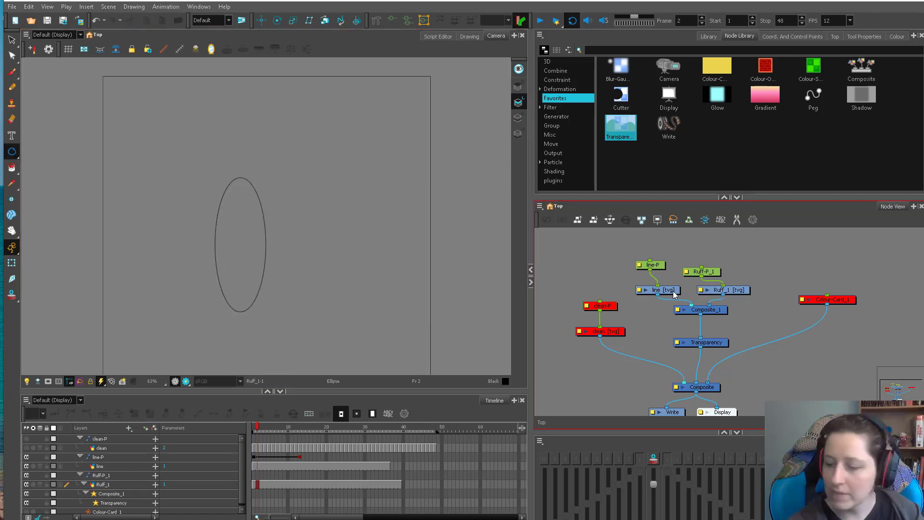
key(alt+b)
key(2)
click(253, 427)
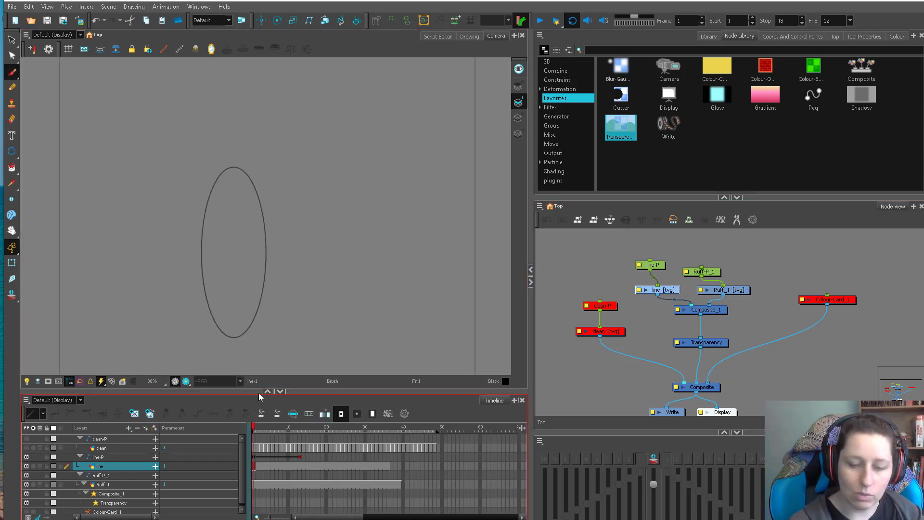
key(2)
mouse_move(287, 361)
mouse_down()
mouse_move(334, 299)
mouse_move(314, 335)
mouse_up()
key(2)
key(2)
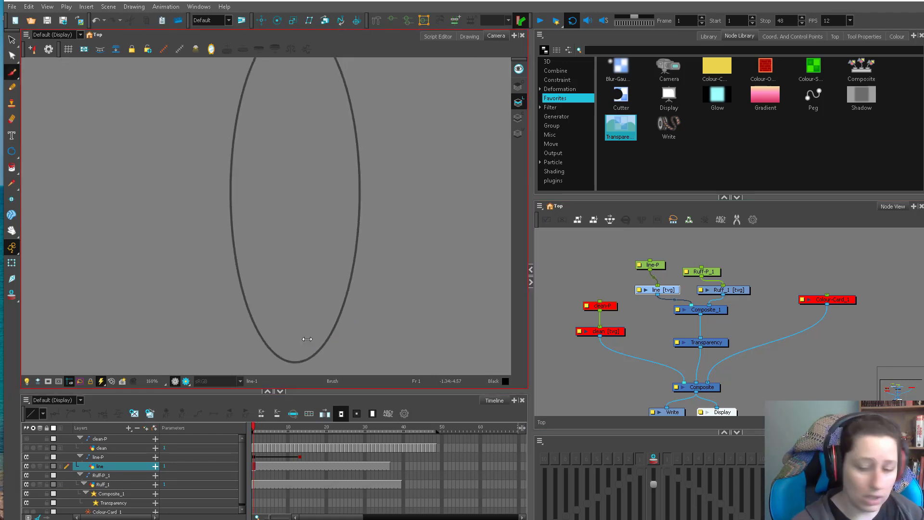
key(j)
drag(327, 230, 318, 415)
drag(288, 191, 288, 202)
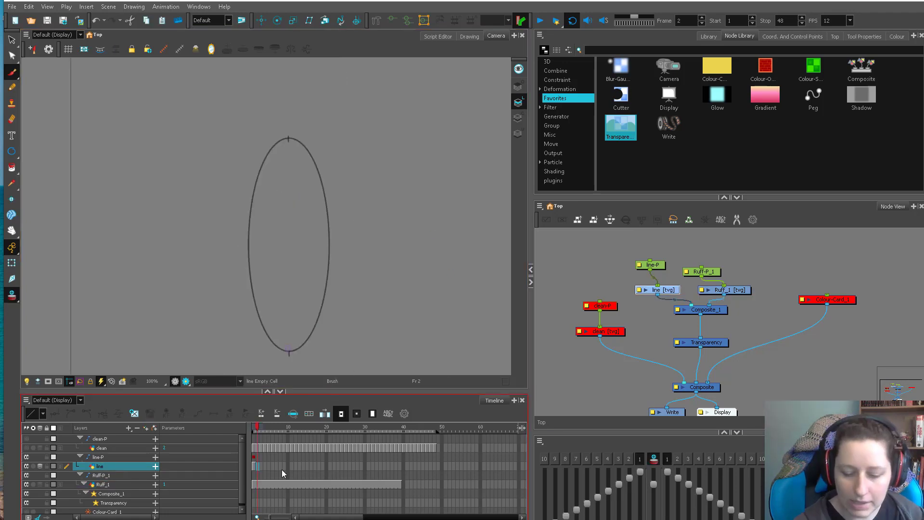
- Create empty drawings on frames 2 to 12 of the line layer
click(253, 466)
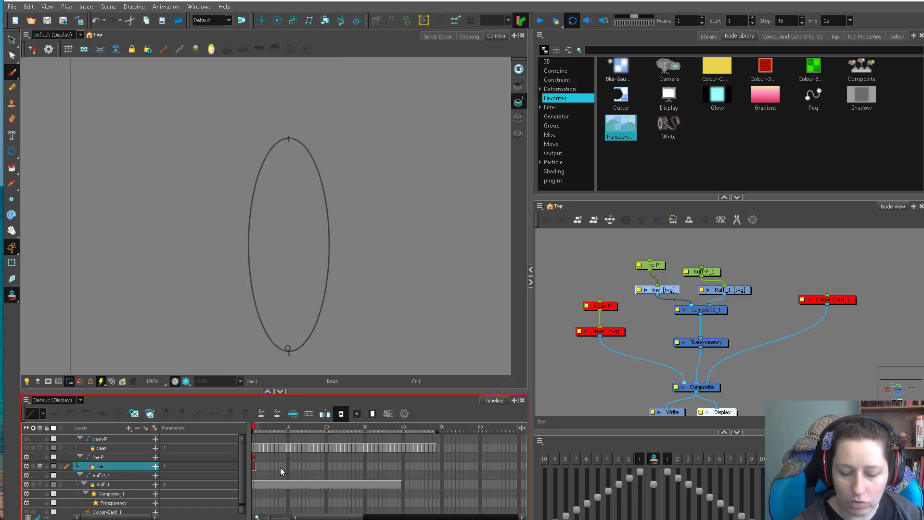
key(period)
right_click(296, 467)
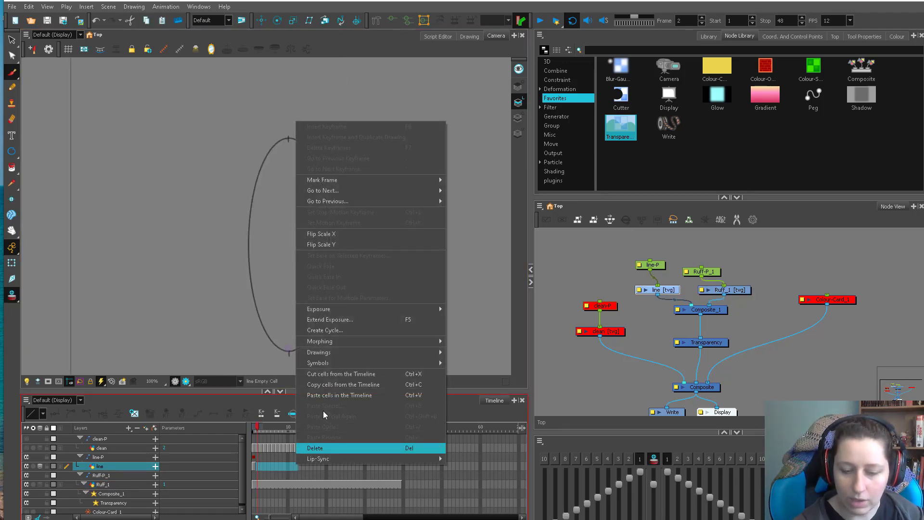
mouse_move(401, 311)
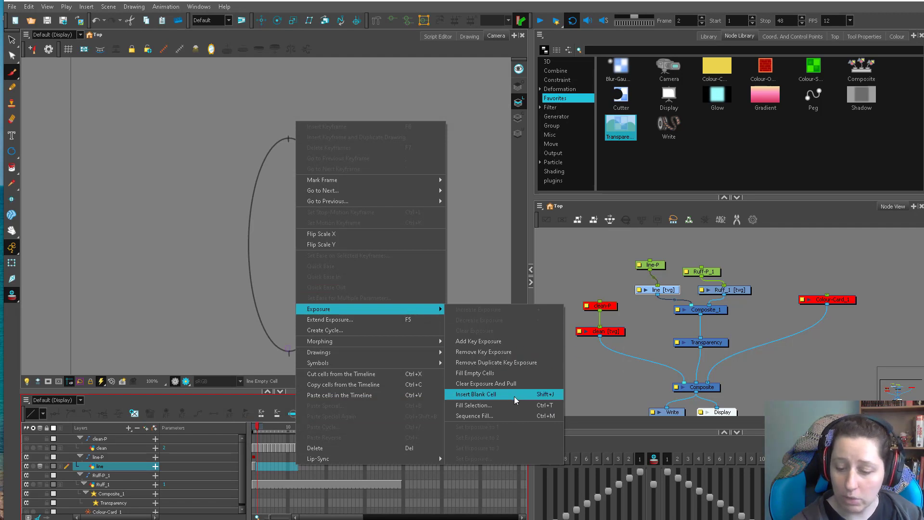
mouse_move(417, 352)
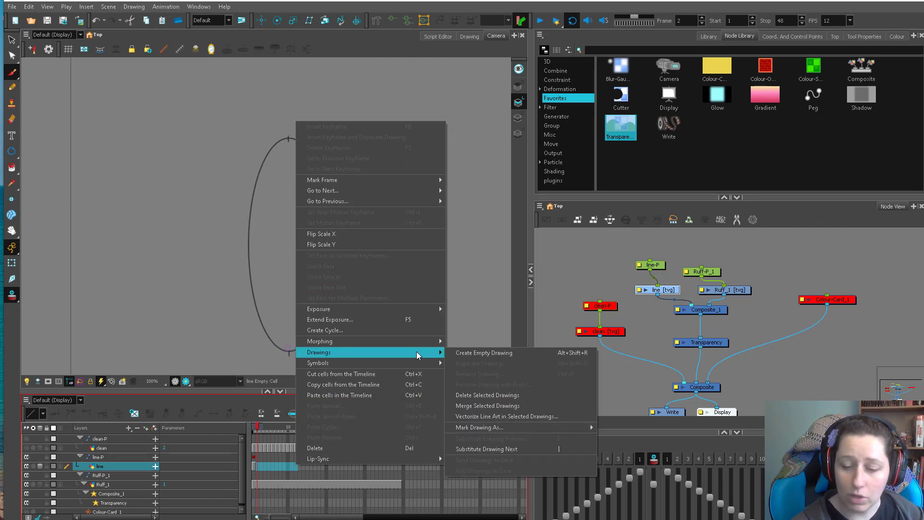
click(522, 354)
click(258, 466)
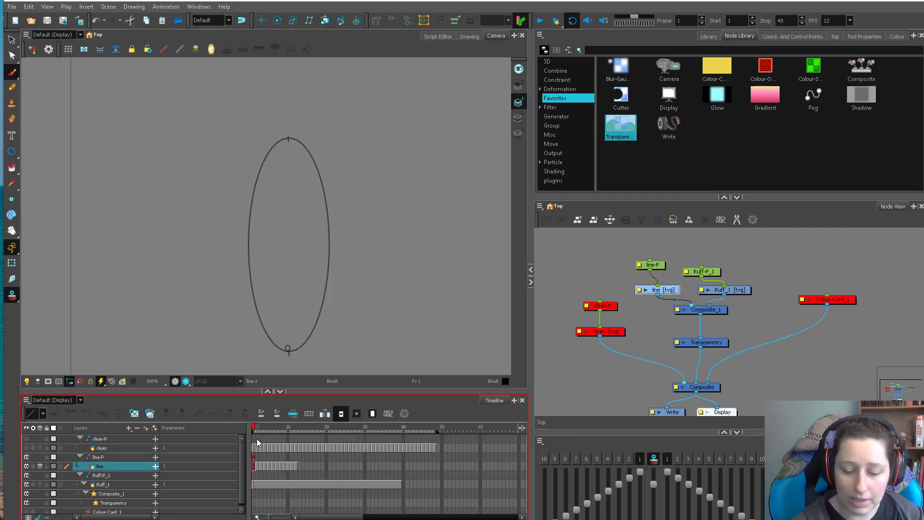
- Copy the line layer's twelve drawings and paste the sequence at frames 13, 25 and 37
drag(258, 466, 296, 467)
key(ctrl+c)
click(300, 466)
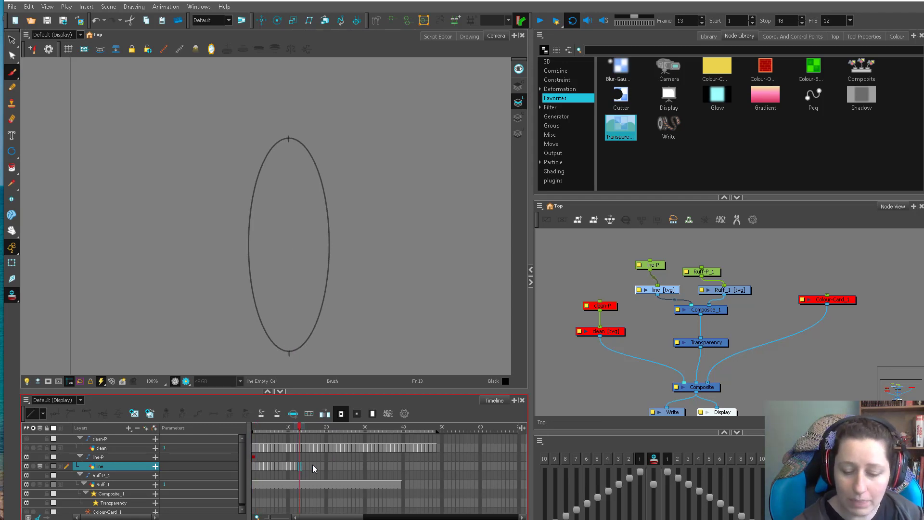
key(ctrl+v)
click(346, 466)
key(ctrl+v)
click(393, 466)
key(ctrl+v)
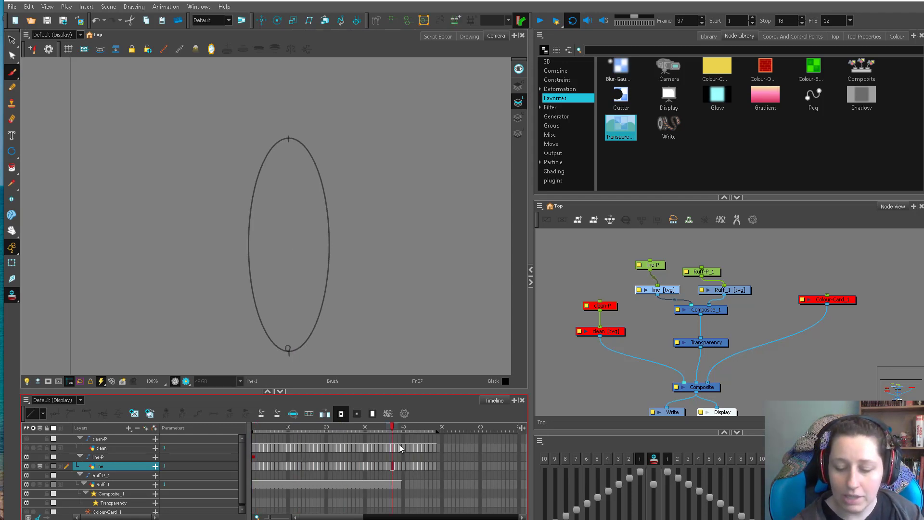
- Draw a small circle frame by frame through frame 12, growing as it rises from the ellipse's lower tip
drag(404, 429, 242, 423)
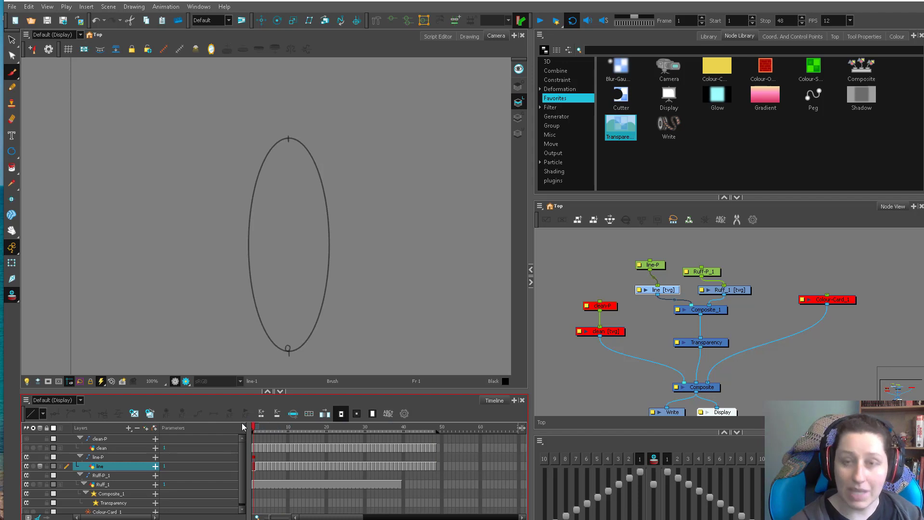
key(period)
key(period)
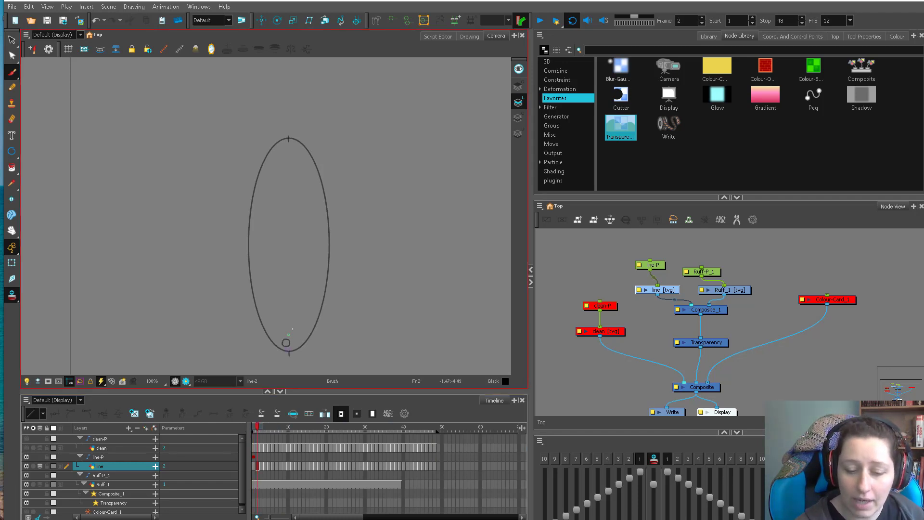
key(period)
key(period)
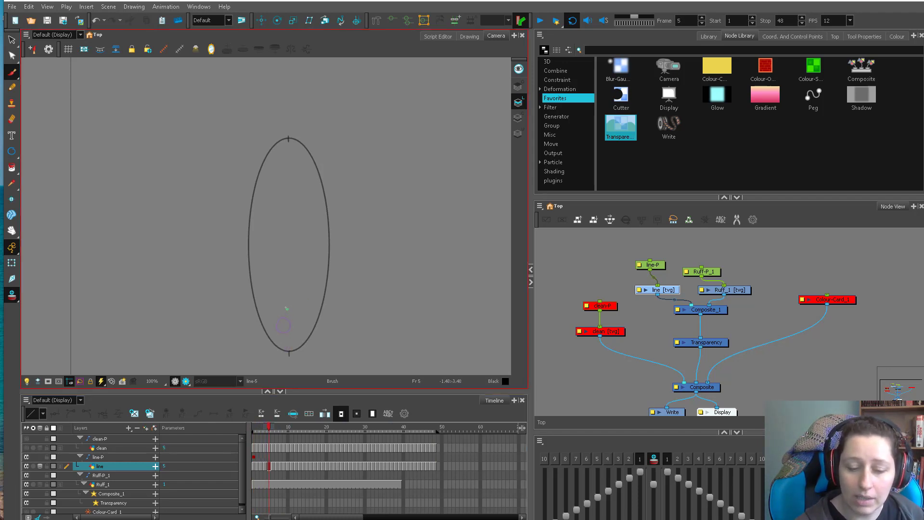
key(period)
key(period)
key(period)
key(period)
key(period)
key(period)
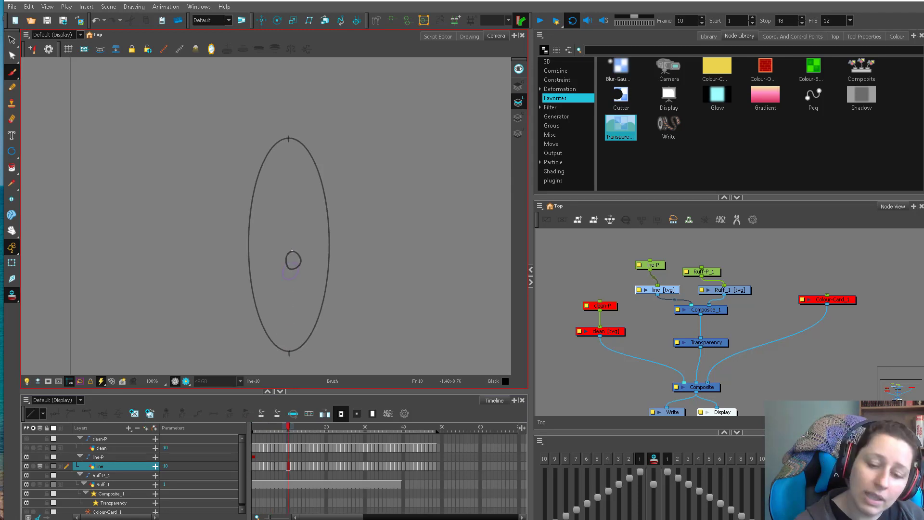
key(period)
key(period)
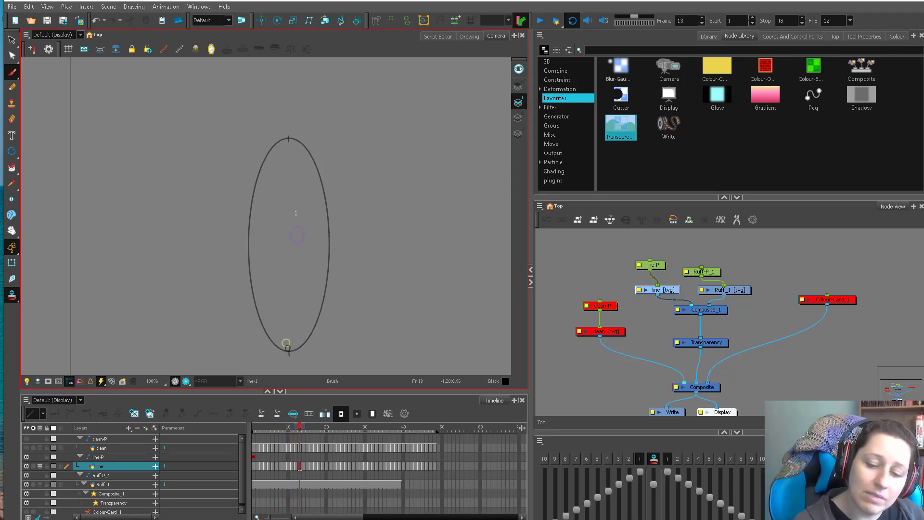
- Continue the rising circle from frame 13 on the repeated drawings, shrinking it away at the ellipse's upper tip
key(period)
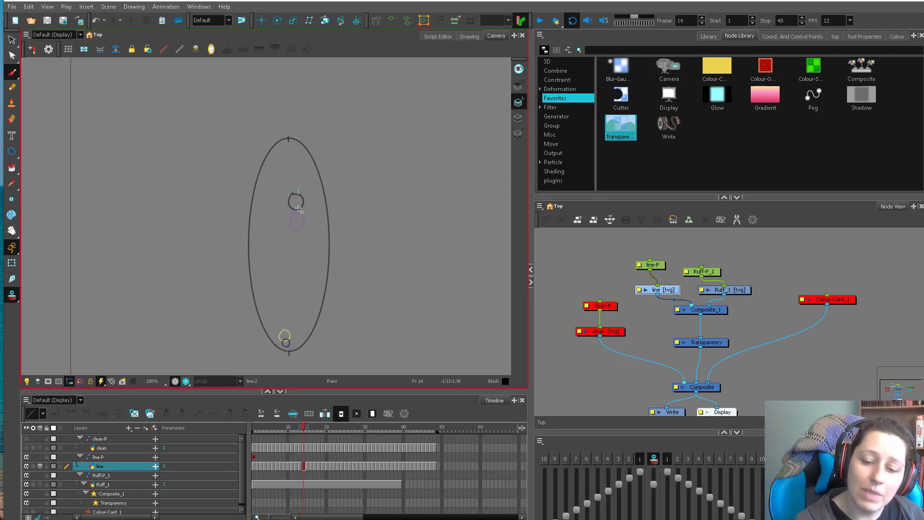
key(period)
key(ctrl+z)
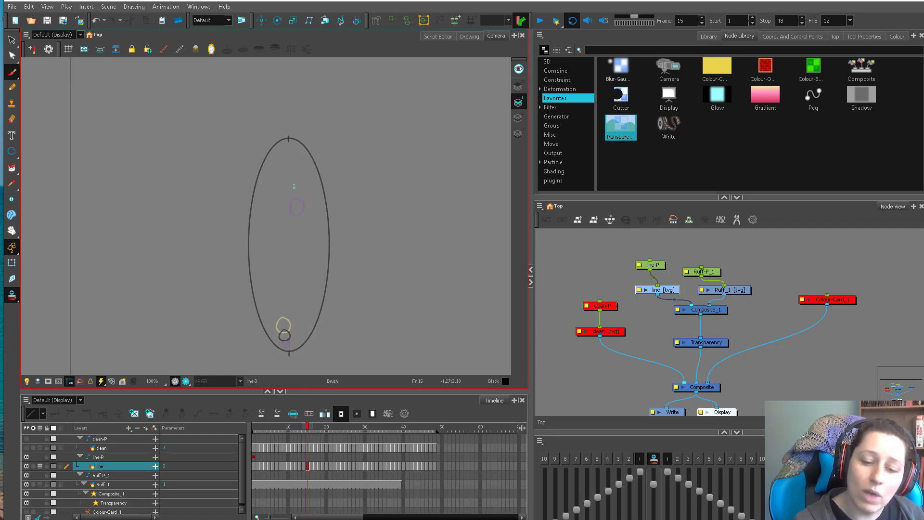
key(period)
key(period)
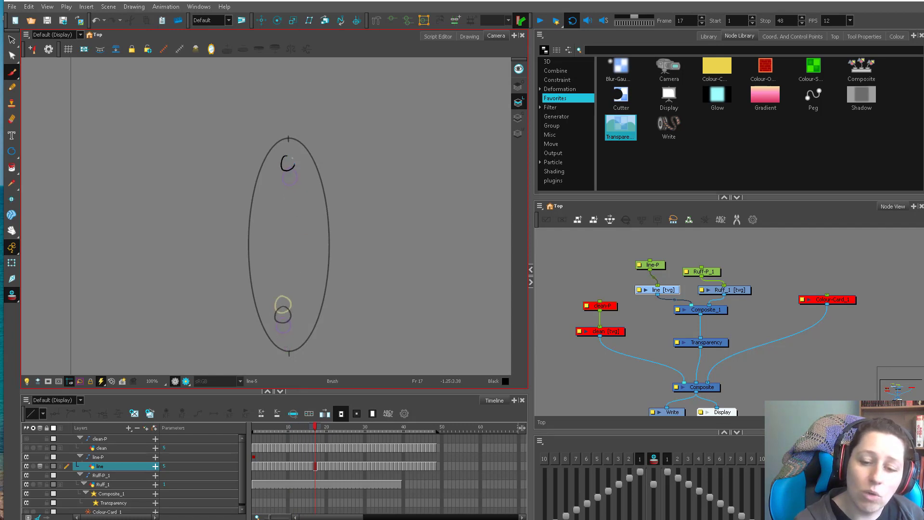
key(period)
drag(292, 158, 287, 139)
key(period)
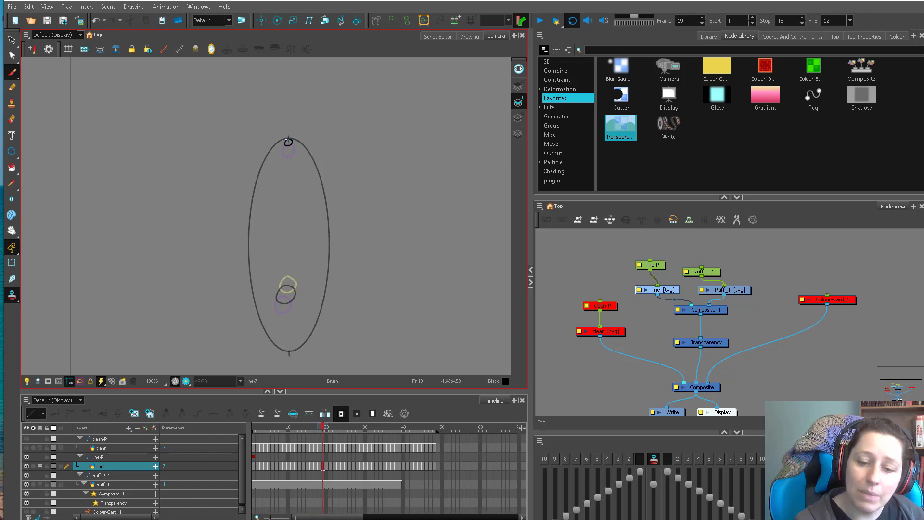
key(period)
key(period)
key(period)
- Draw a second circle frame by frame from about frame 4 to 12, rising from the lower tip below the first circle
click(264, 429)
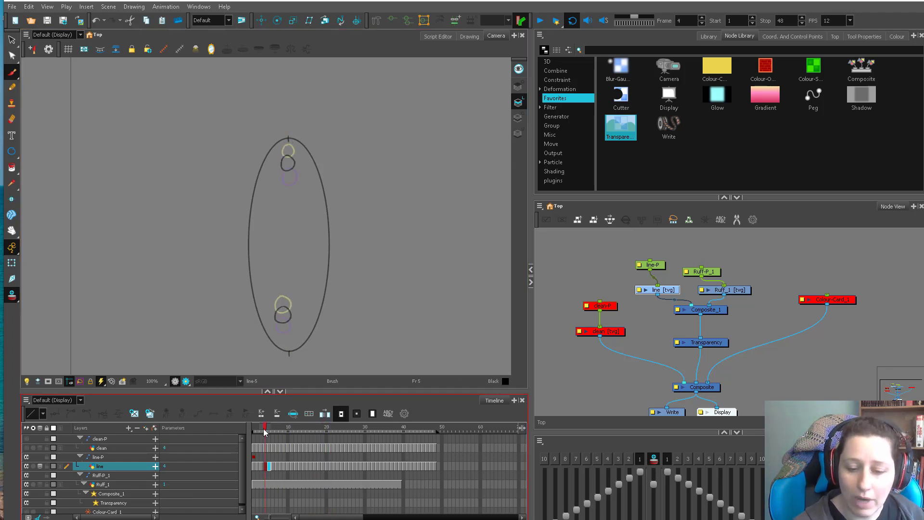
mouse_move(265, 432)
mouse_down()
mouse_move(344, 424)
mouse_move(254, 429)
mouse_move(265, 429)
mouse_up()
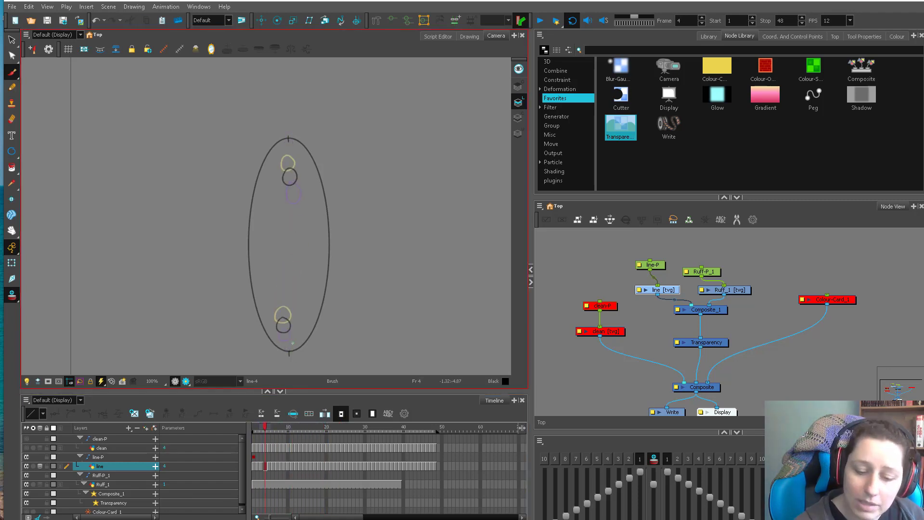
key(comma)
key(period)
key(period)
key(period)
key(period)
key(period)
key(period)
key(period)
key(period)
key(period)
key(period)
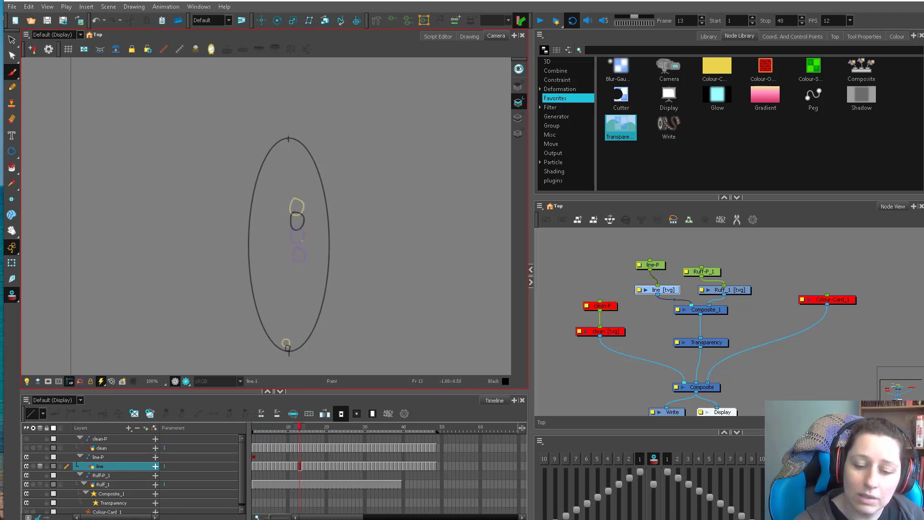
- Rework the second circle on frame 12 so that its path bends toward the ellipse's right side
key(period)
key(comma)
key(comma)
key(comma)
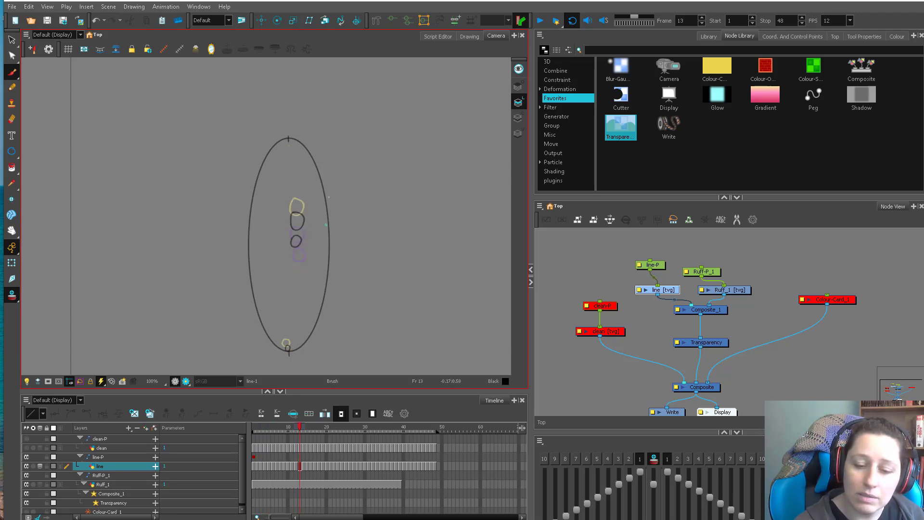
key(period)
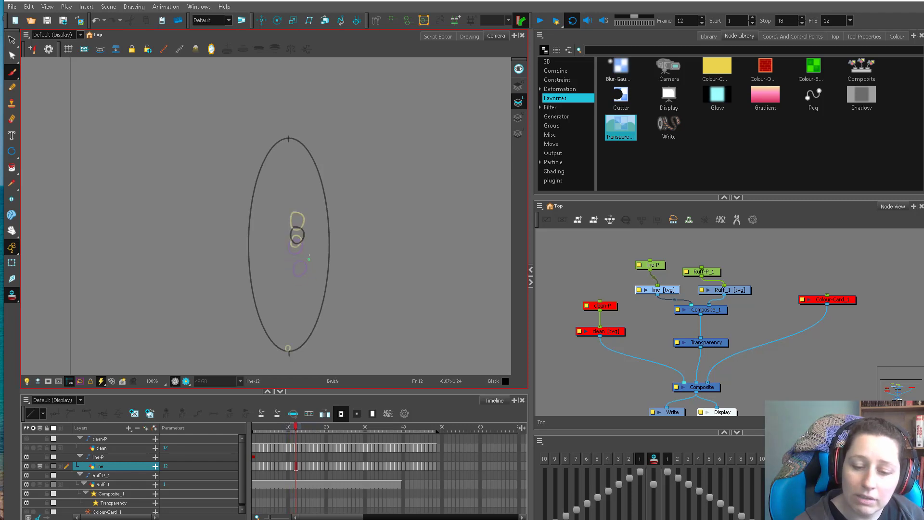
drag(303, 249, 304, 260)
key(period)
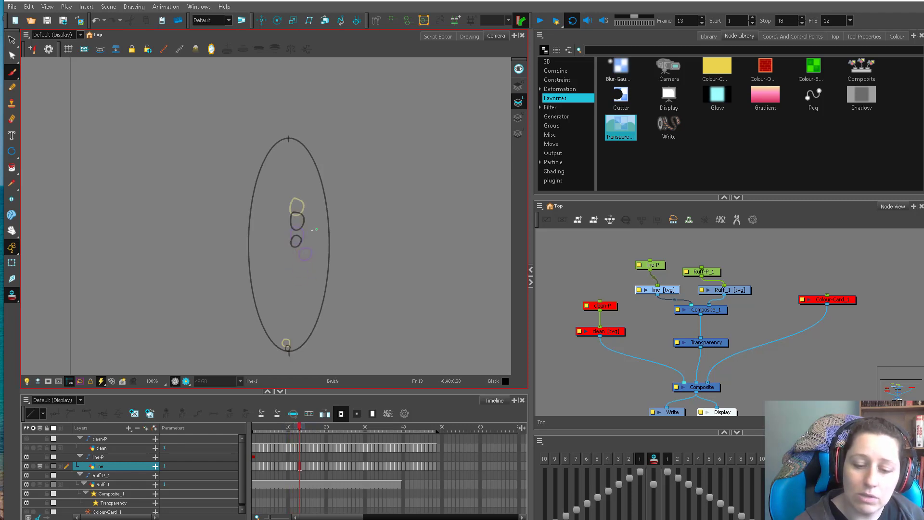
- Carry the second circle up to the upper tip from frame 13 and add a larger third circle rising along the ellipse's left side
mouse_move(303, 239)
mouse_down()
mouse_move(313, 235)
mouse_move(299, 202)
mouse_move(301, 175)
mouse_up()
key(period)
key(period)
key(period)
key(period)
key(period)
key(period)
key(period)
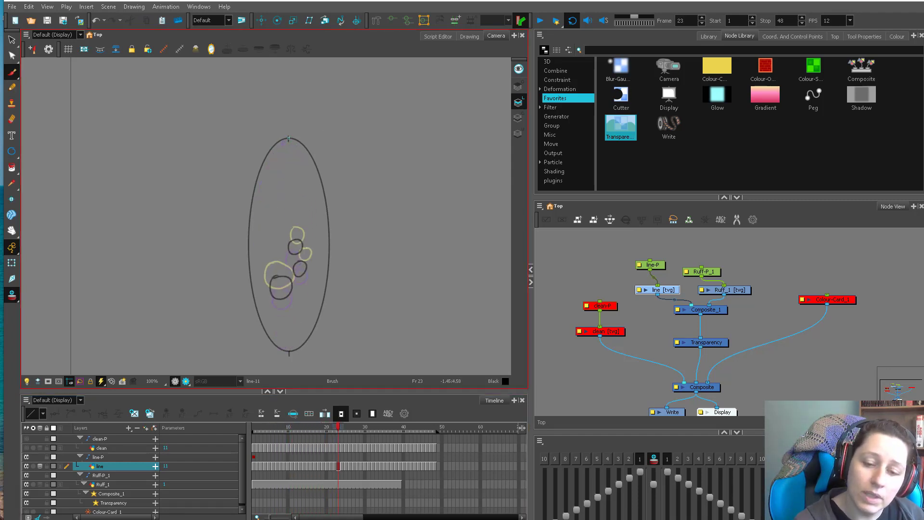
- Start a fourth circle at the lower tip around frame 9 and draw it rising along the ellipse's right side through frame 18
click(284, 430)
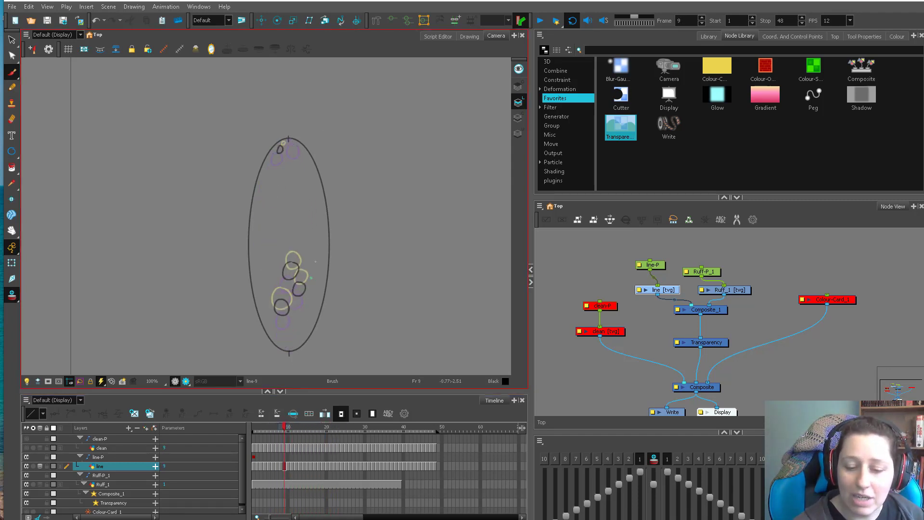
mouse_move(291, 344)
mouse_down()
mouse_move(293, 323)
mouse_move(309, 324)
mouse_move(297, 315)
mouse_move(311, 310)
mouse_move(298, 318)
mouse_move(309, 304)
mouse_move(299, 303)
mouse_move(315, 297)
mouse_move(306, 278)
mouse_up()
key(.)
key(.)
key(.)
key(ctrl+z)
key(ctrl+z)
key(.)
key(.)
key(.)
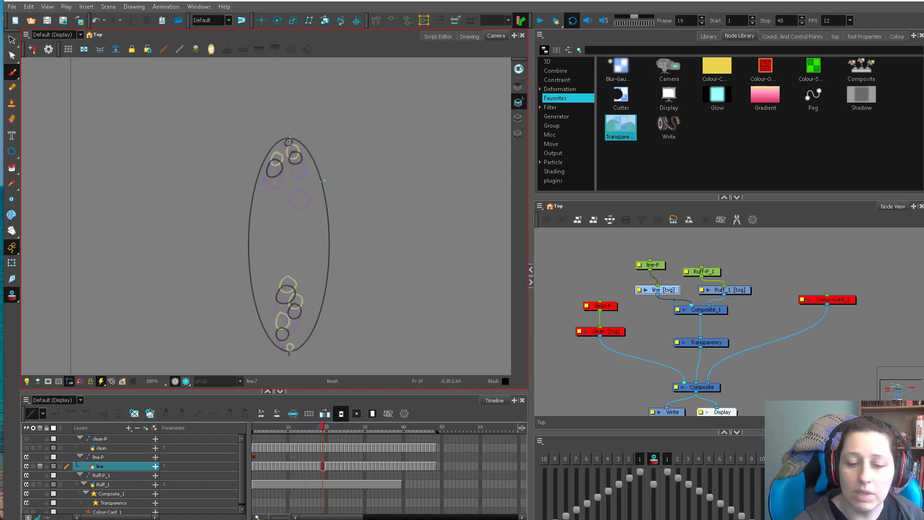
- Finish the fourth circle from frame 19 onward, shrinking it into the ellipse's upper tip
mouse_move(296, 179)
mouse_down()
mouse_move(297, 196)
mouse_move(302, 174)
mouse_move(290, 143)
mouse_up()
key(.)
key(.)
key(.)
key(.)
key(.)
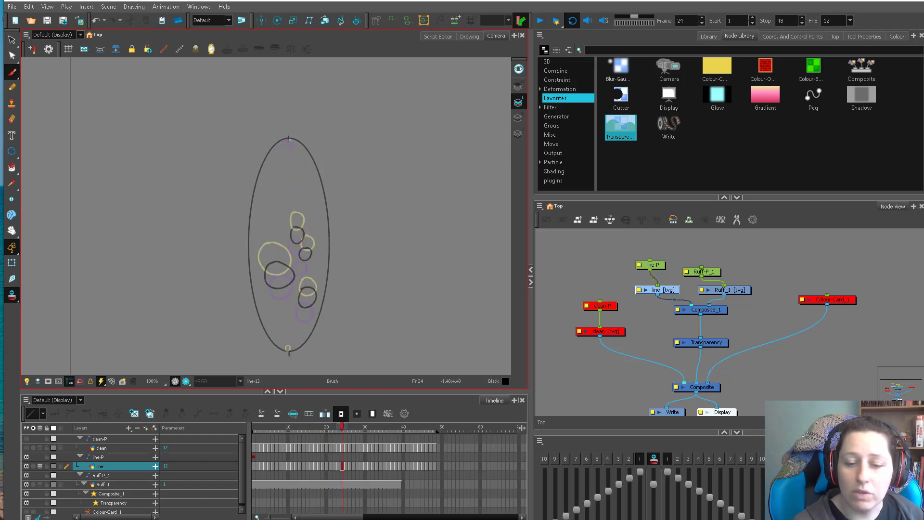
- Draw a fifth circle frame by frame, starting at the lower tip around frame 22 and following below the fourth circle
key(.)
key(.)
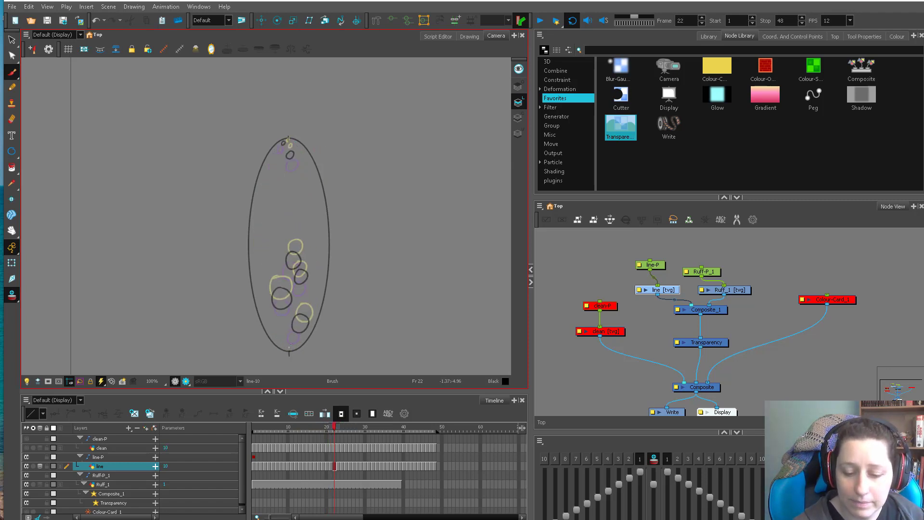
key(.)
drag(289, 349, 295, 336)
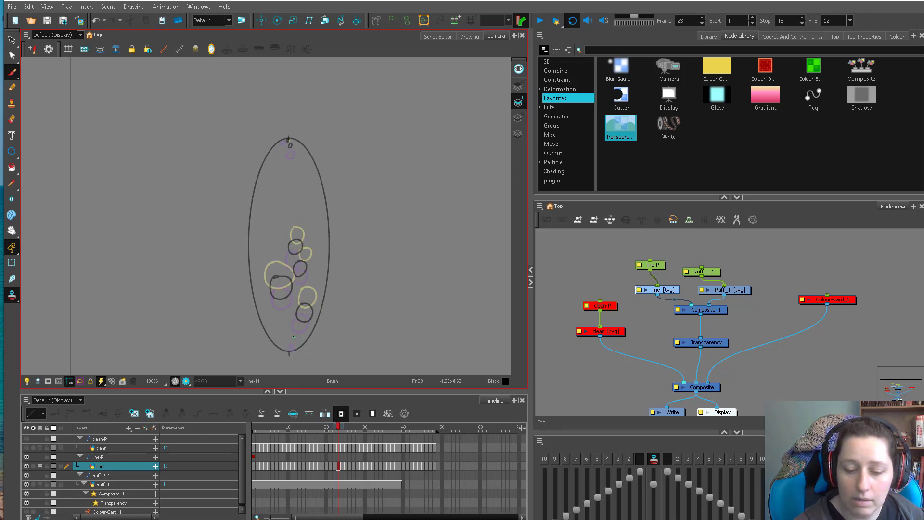
key(.)
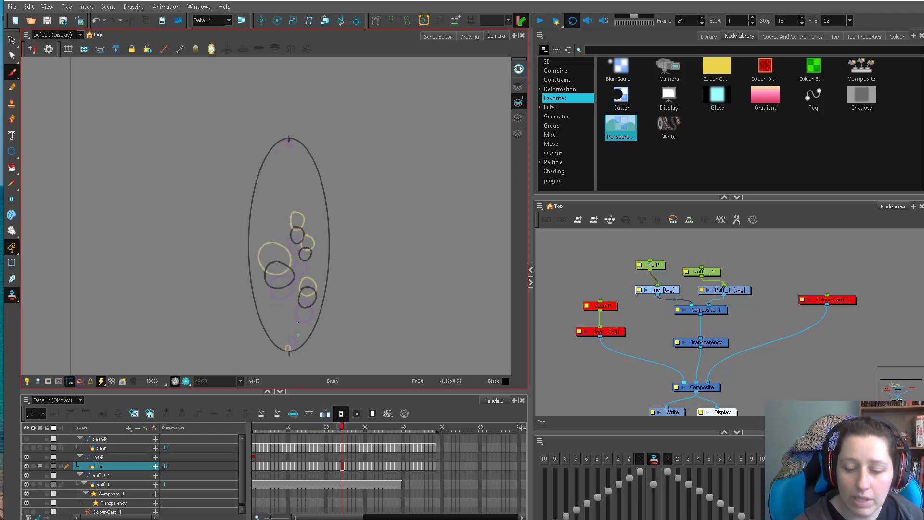
key(.)
mouse_move(302, 307)
mouse_down()
mouse_move(296, 321)
mouse_move(304, 311)
mouse_up()
key(.)
key(.)
drag(298, 275, 295, 295)
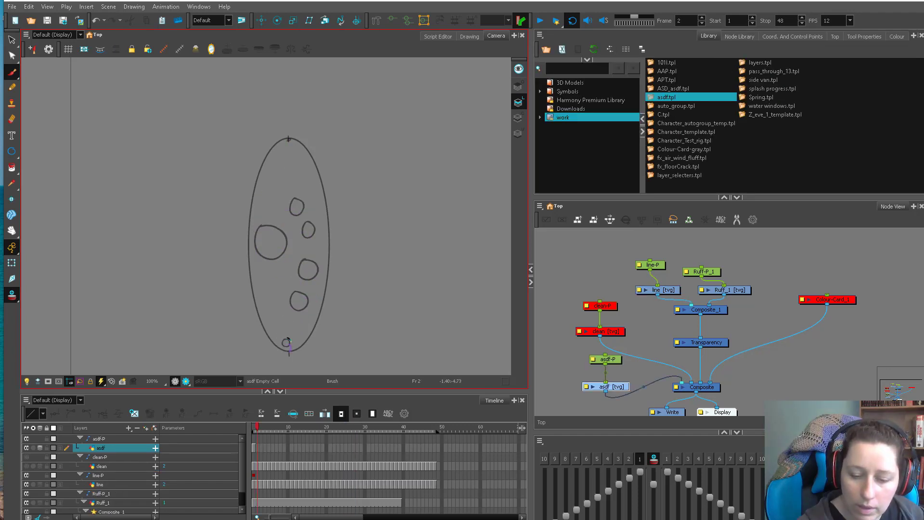
- Draw a wavy line rising from the ellipse's lower tip, weaving around the circles frame by frame from frame 2 through frame 6
mouse_move(289, 341)
mouse_down()
mouse_move(289, 353)
mouse_move(287, 330)
mouse_up()
key(.)
key(.)
key(.)
key(.)
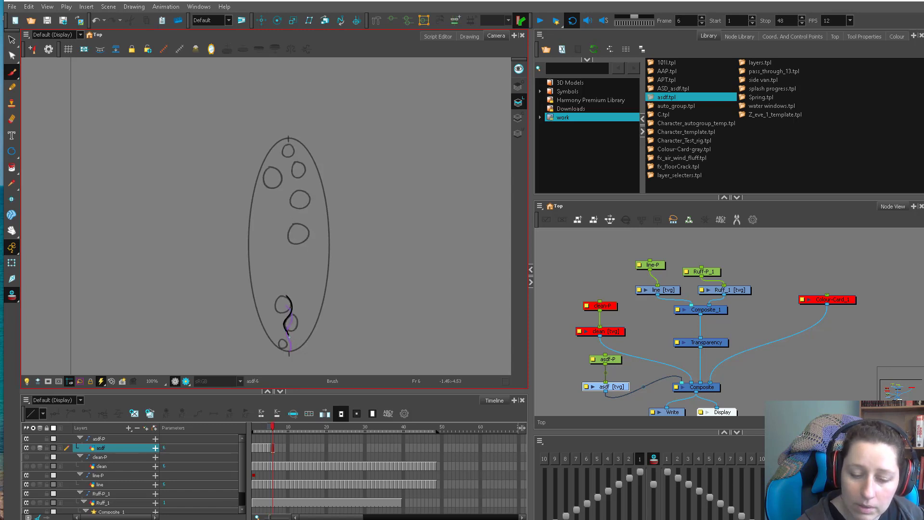
key(.)
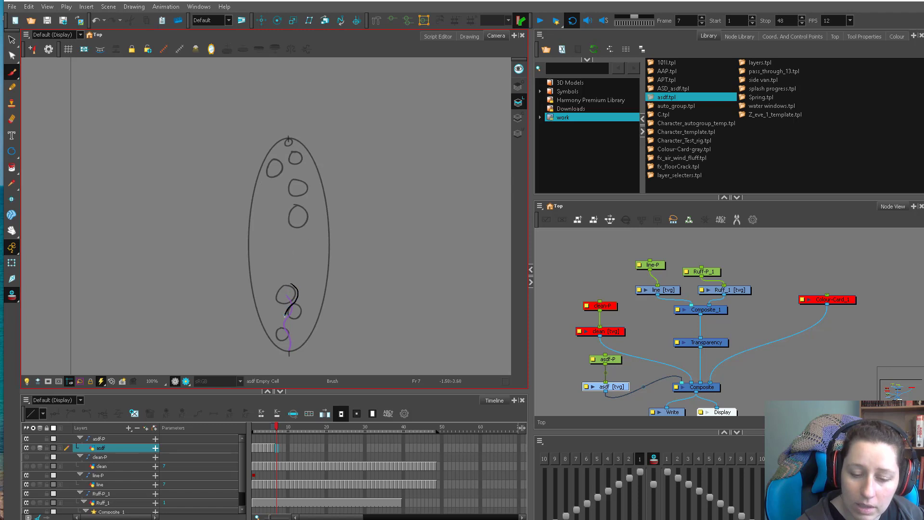
- Continue the wavy line around the rising circles frame by frame from frame 7 through frame 11, extending it higher each time
drag(289, 350, 289, 352)
key(.)
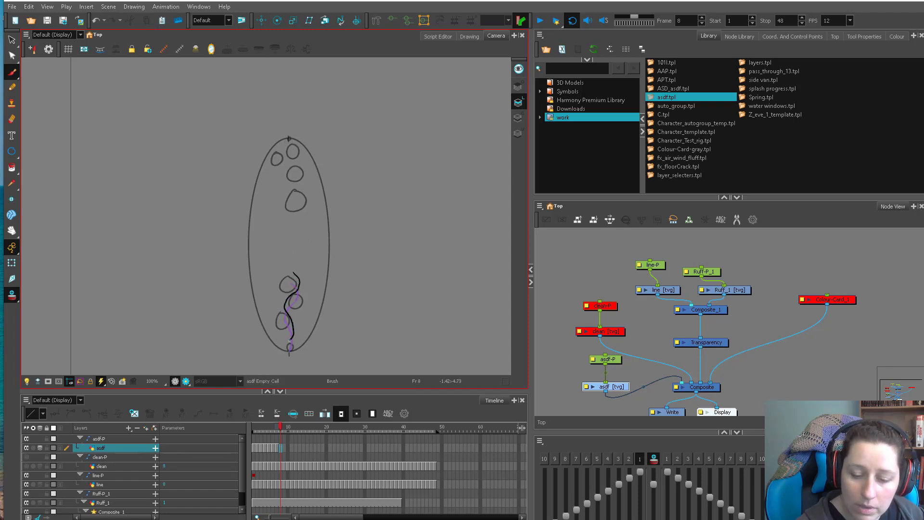
drag(289, 342, 290, 351)
key(.)
mouse_move(296, 263)
mouse_down()
mouse_move(286, 291)
mouse_move(290, 351)
mouse_up()
key(.)
key(.)
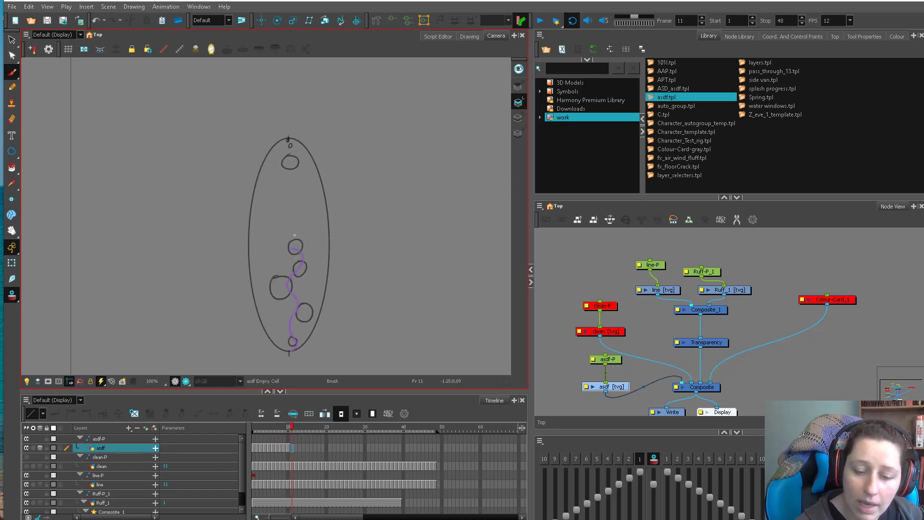
mouse_move(295, 236)
mouse_down()
mouse_move(289, 267)
mouse_move(302, 288)
mouse_move(297, 347)
mouse_up()
key(.)
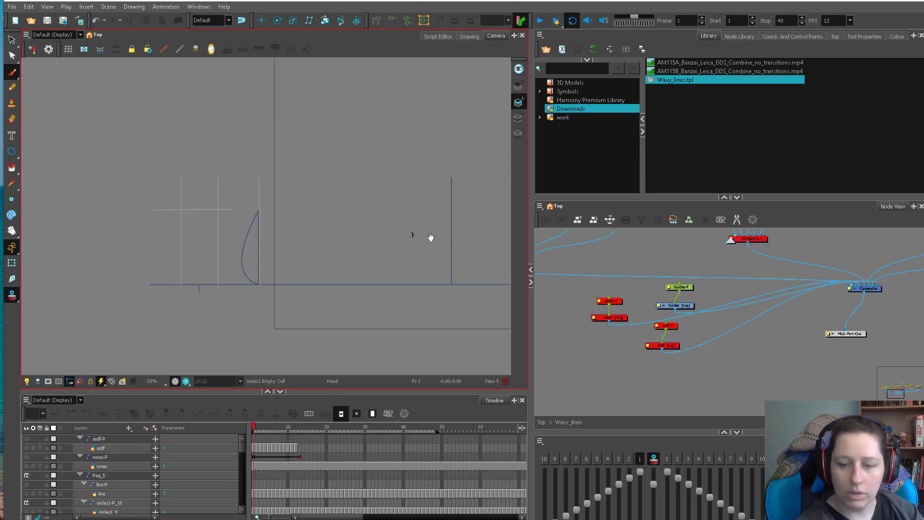
- Inside the Wavy_lines group, enable the first circle's peg and drawing nodes of the half-leaf example
drag(431, 237, 383, 259)
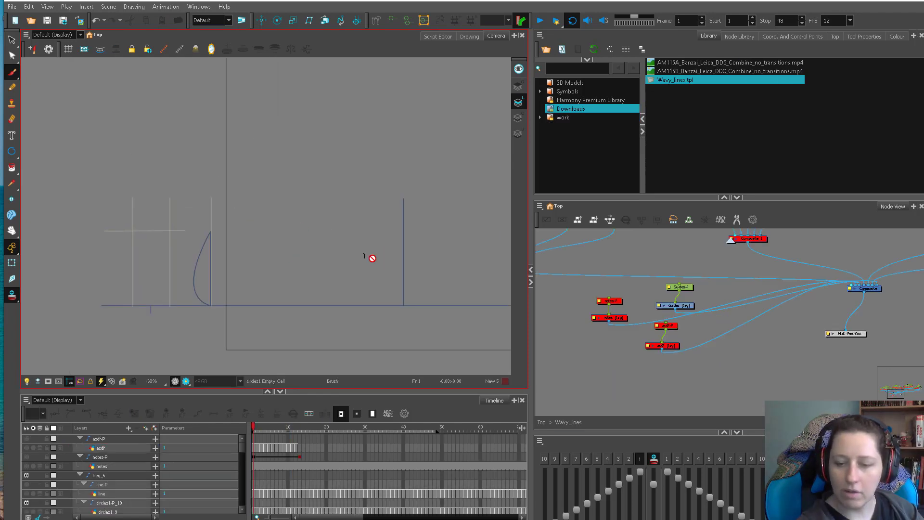
drag(637, 253, 741, 335)
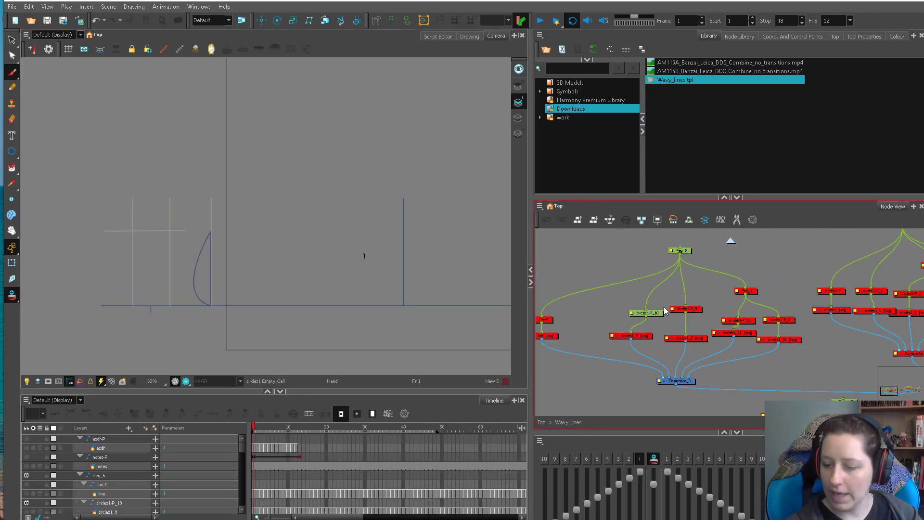
drag(667, 309, 625, 343)
key(a)
drag(704, 299, 661, 339)
key(d)
key(Escape)
key(2)
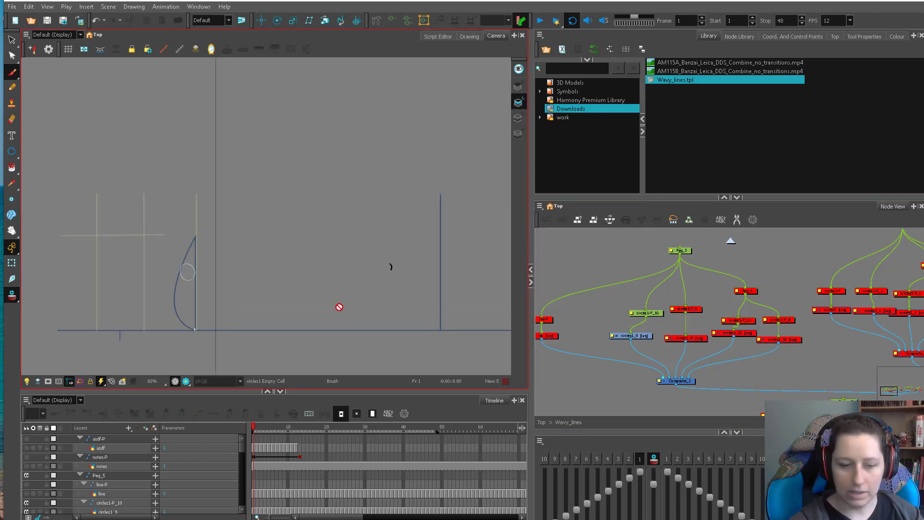
- Play the loop with the stop frame set to 12 and enable the half-leaf example's remaining circle and line nodes
click(540, 20)
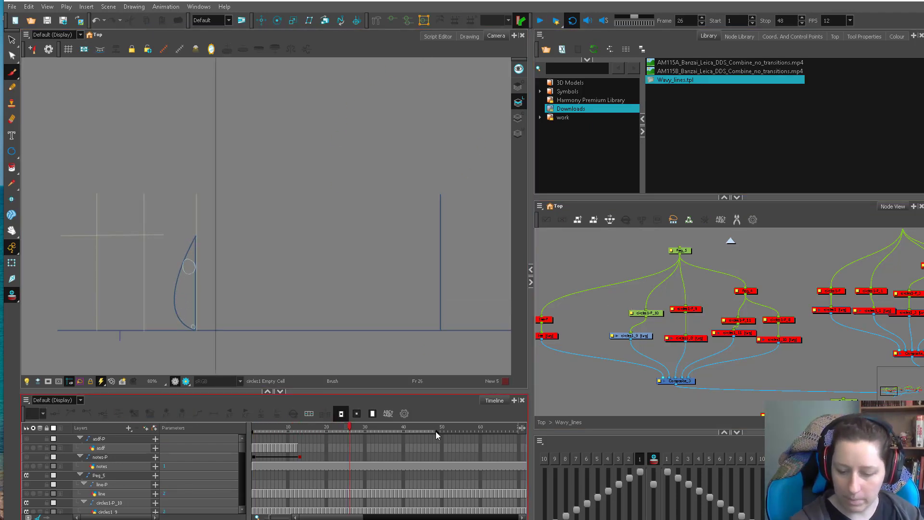
click(299, 446)
drag(703, 301, 679, 345)
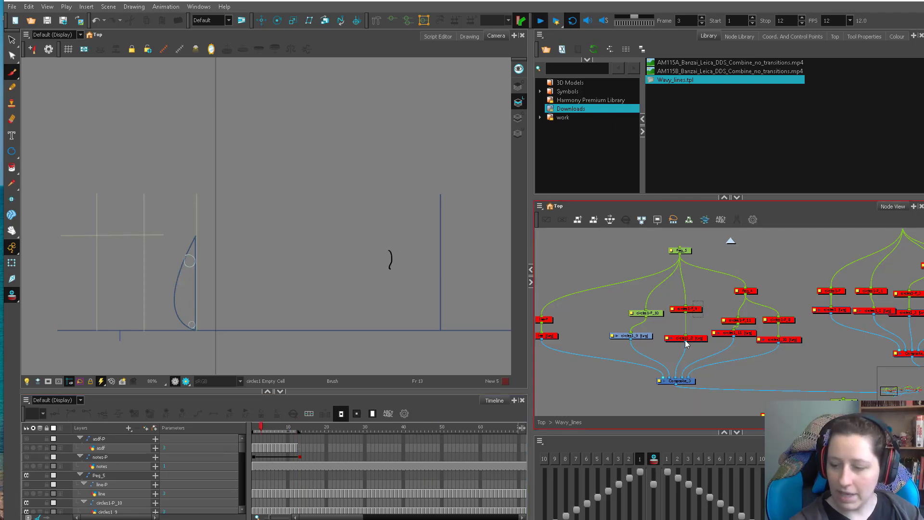
key(a)
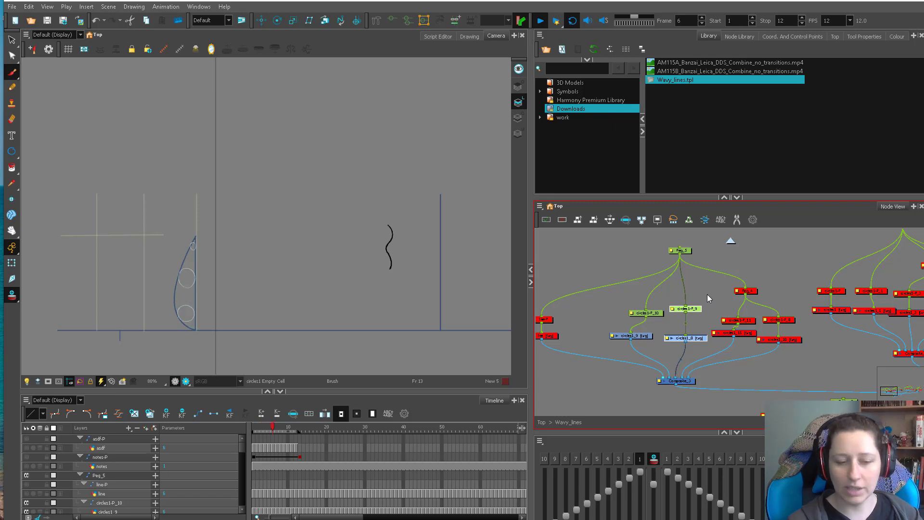
click(754, 294)
key(a)
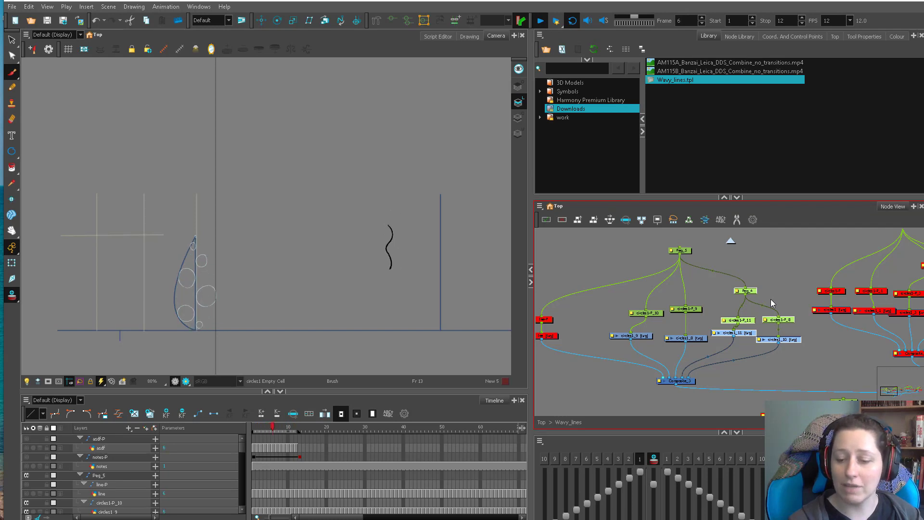
key(Escape)
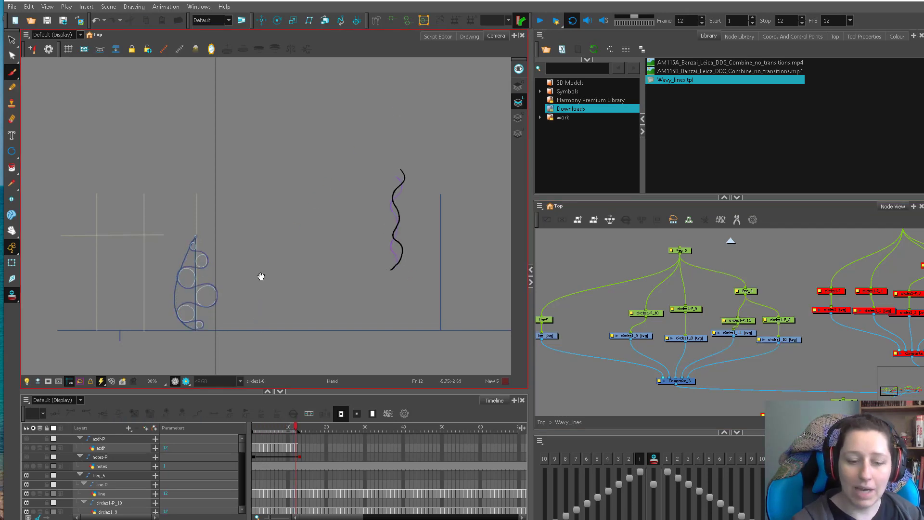
- Disable all circle nodes of the half-leaf example so only its wavy line plays
scroll(183, 327, up, 4)
drag(787, 284, 609, 341)
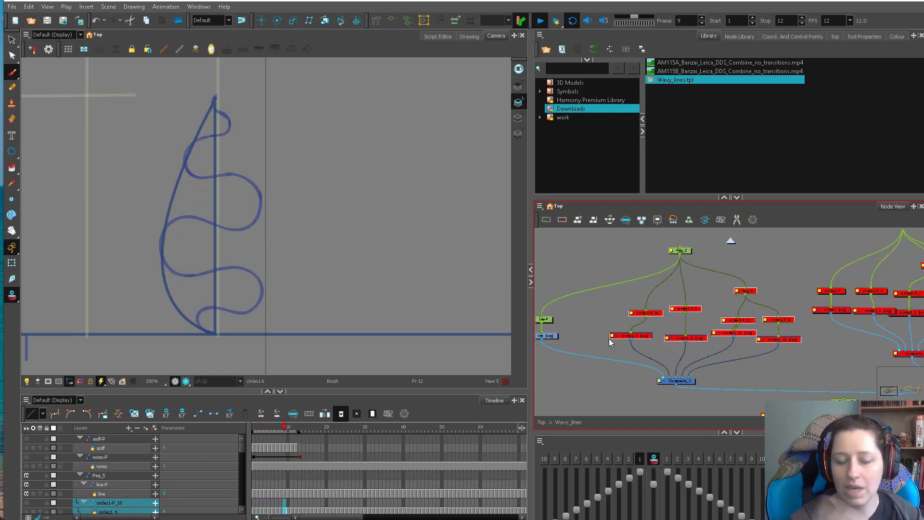
click(613, 273)
- Enable the circle nodes and the Ruff_line nodes of the second wavy-line example
drag(846, 312, 608, 324)
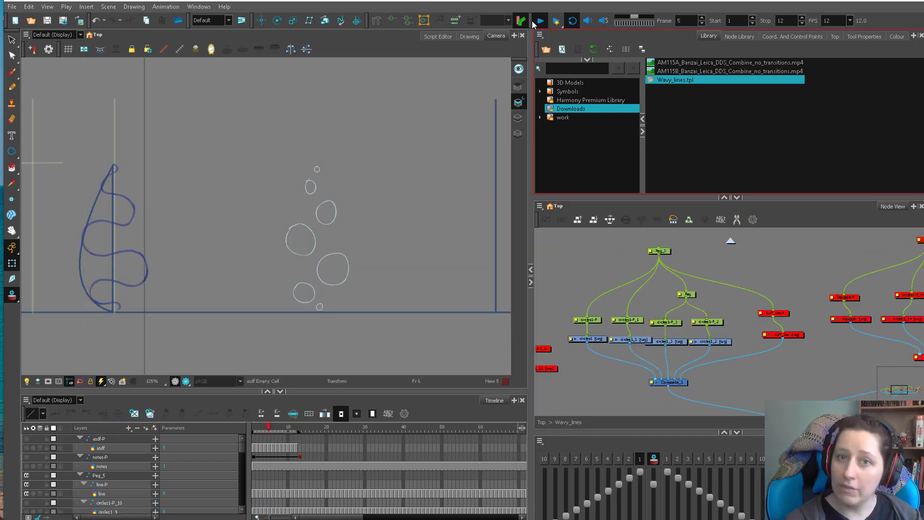
drag(795, 305, 754, 337)
key(a)
click(723, 314)
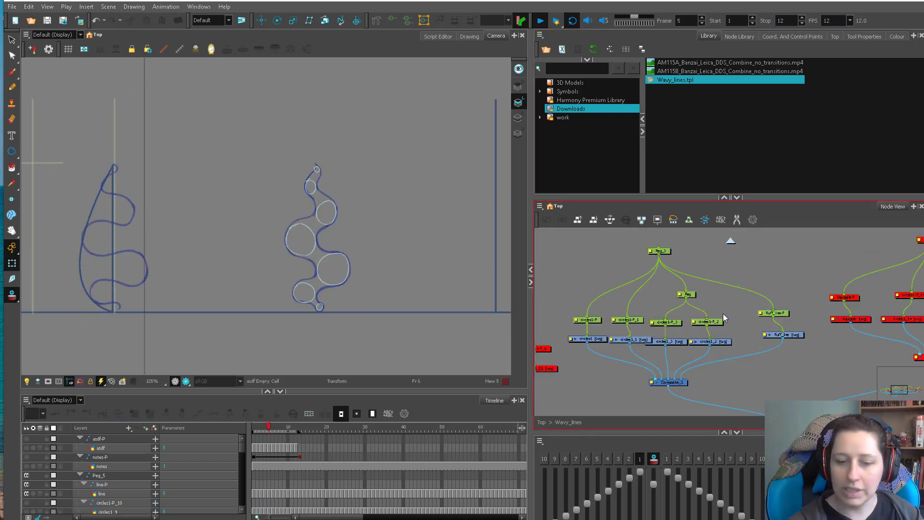
- Disable the second example's circle nodes and play its wavy lines, checking them with the canvas turned sideways
drag(733, 284, 567, 351)
key(a)
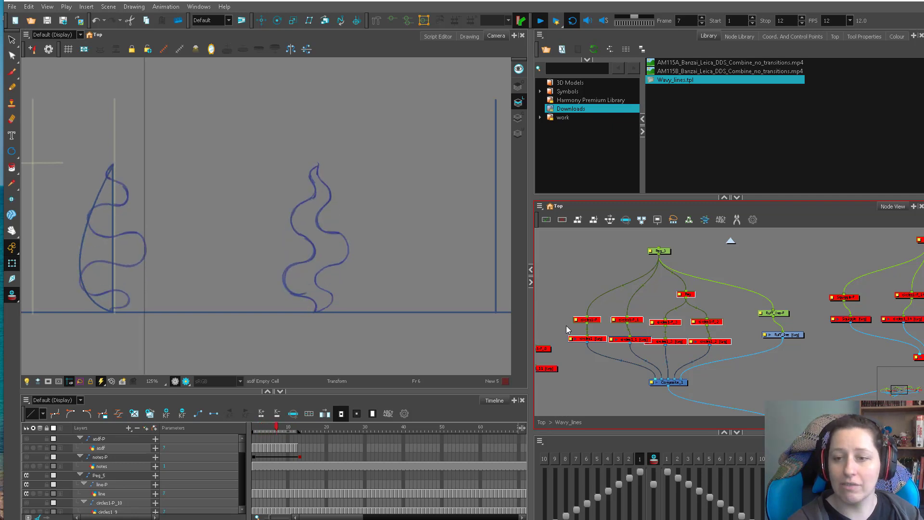
click(539, 22)
click(539, 22)
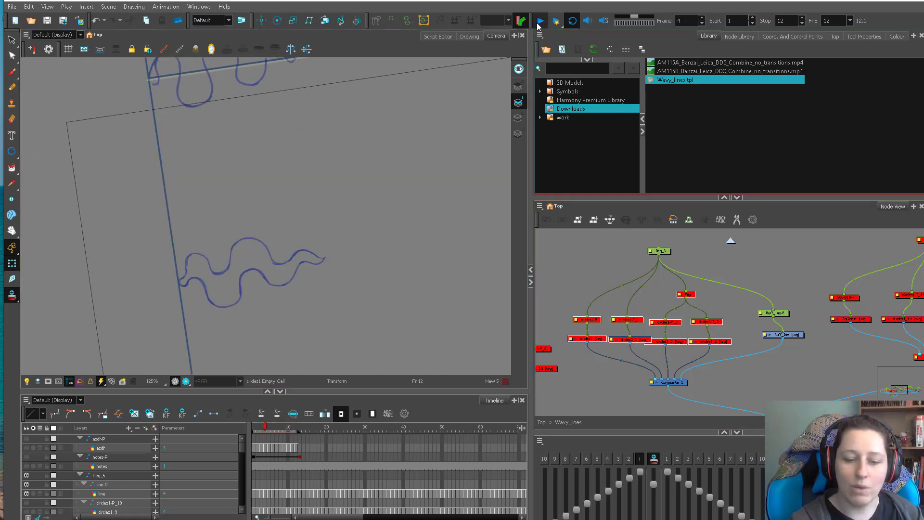
click(542, 24)
key(alt+b)
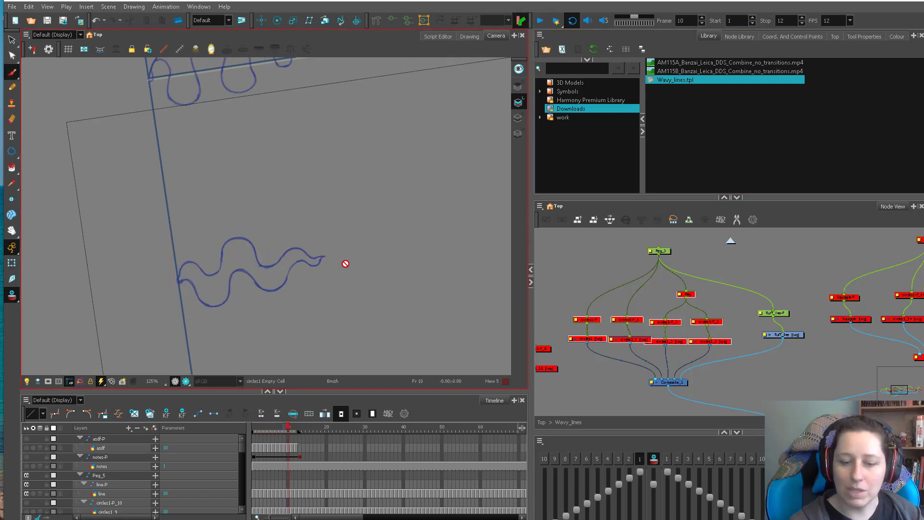
key(shift+m)
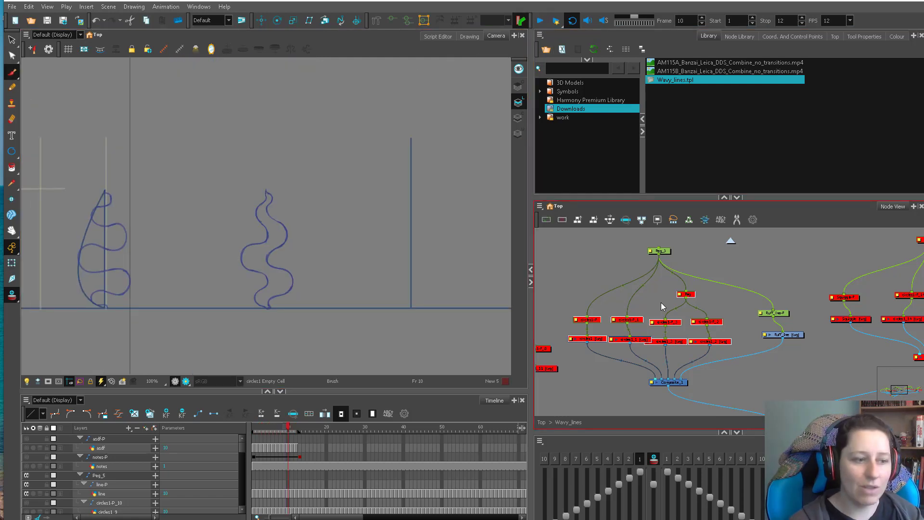
- Play the third example with its circle nodes enabled and enable its Squiggle nodes
click(801, 305)
drag(913, 304, 604, 310)
click(540, 20)
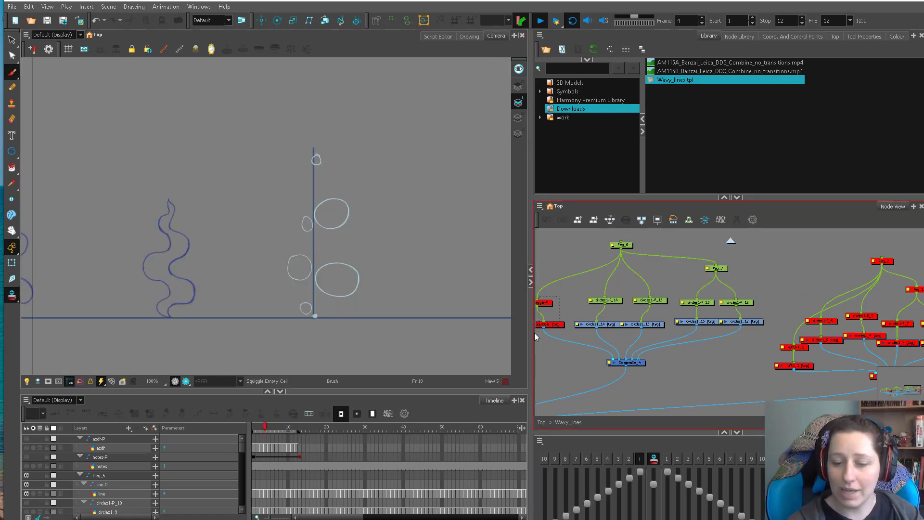
drag(534, 333, 533, 334)
key(a)
- Disable the third example's four circle drawings and their pegs, leaving only the squiggle playing
drag(766, 258, 611, 334)
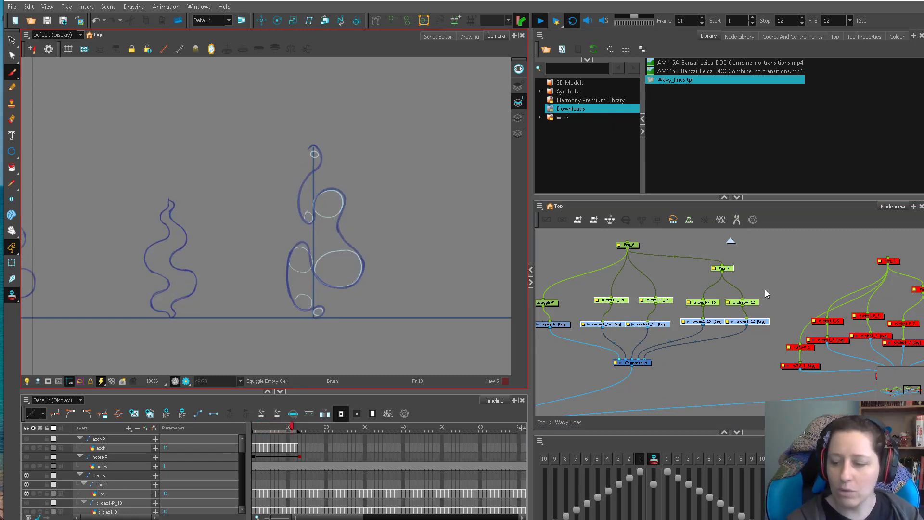
key(a)
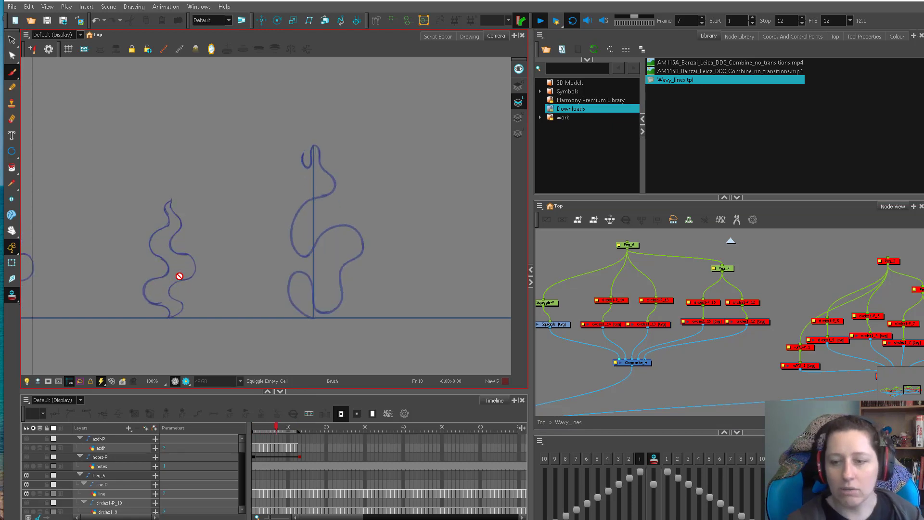
key(1)
key(1)
key(1)
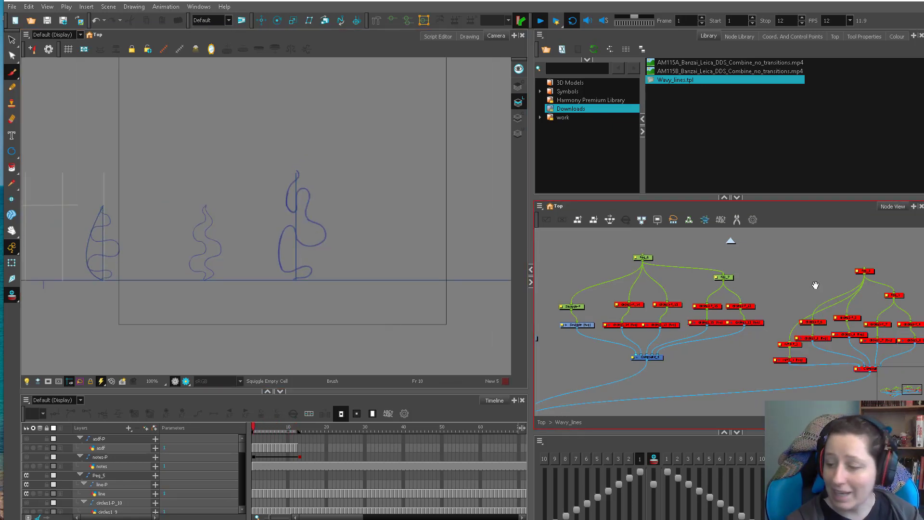
- Enable the fourth example's rough line with its circle nodes disabled, and return to the Top level of the node network
drag(815, 285, 633, 287)
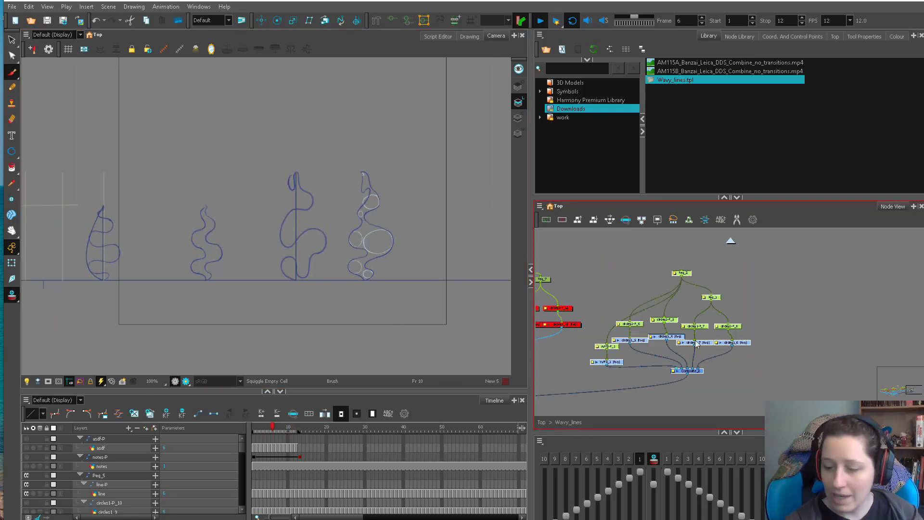
drag(622, 345, 600, 369)
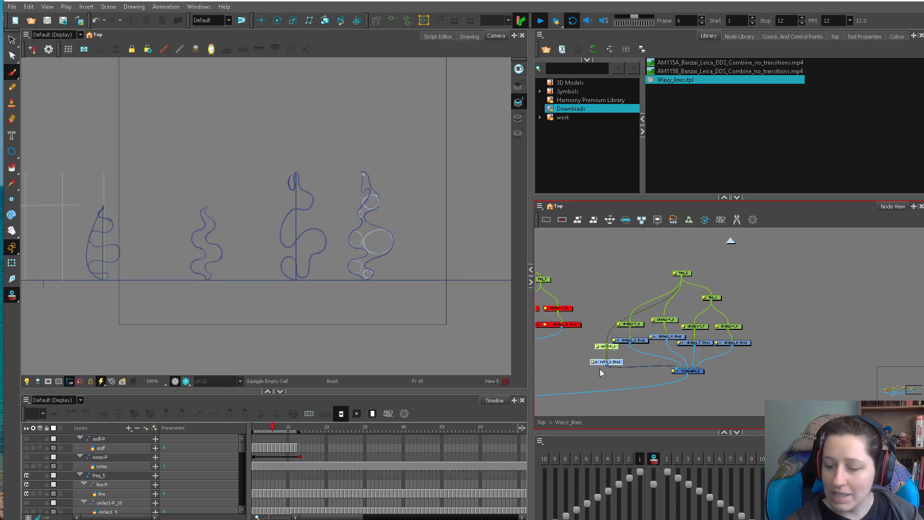
key(d)
key(ctrl+z)
key(ctrl+z)
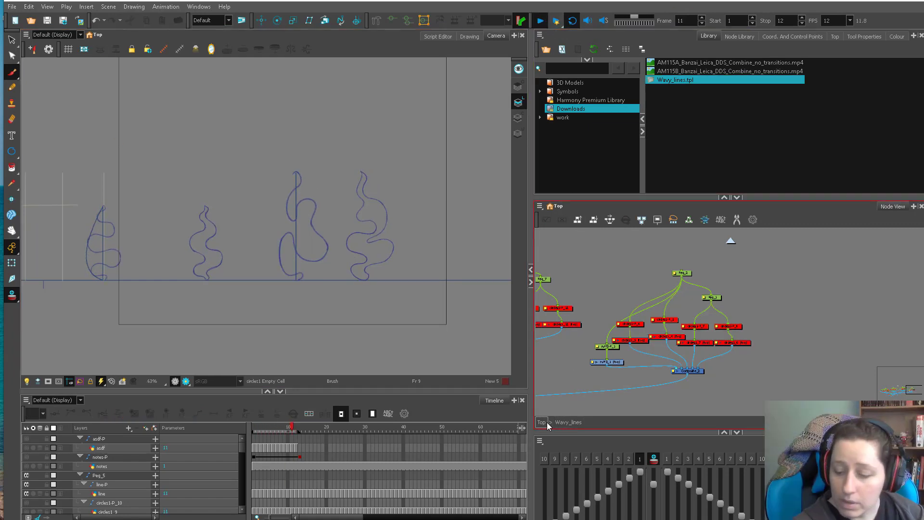
click(543, 423)
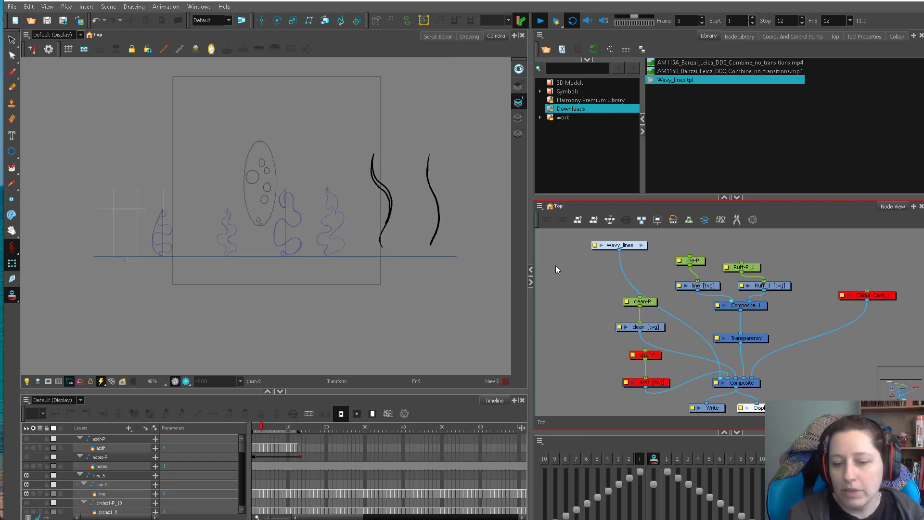